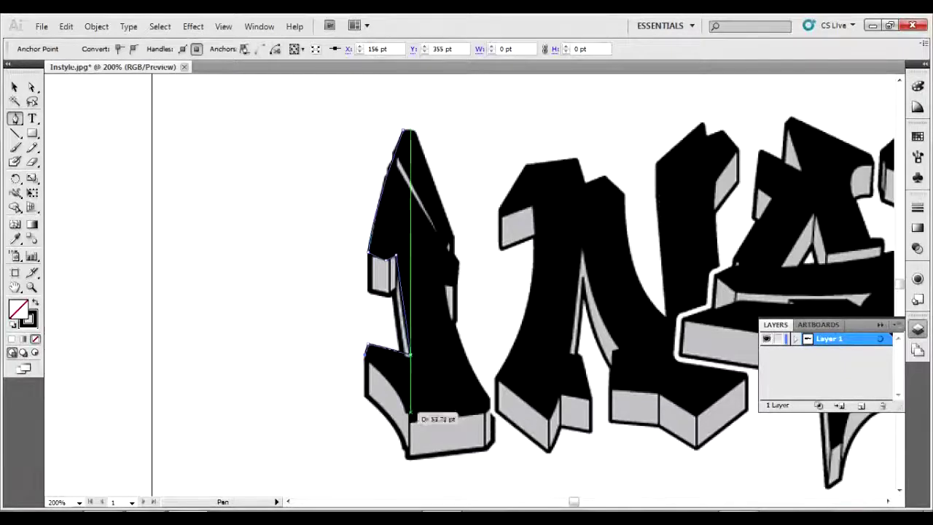
Step: Finish the Pen tool outline of the letter I's black face along its base and right edge, closing it at the tip
left_click(491, 409)
left_click(444, 285)
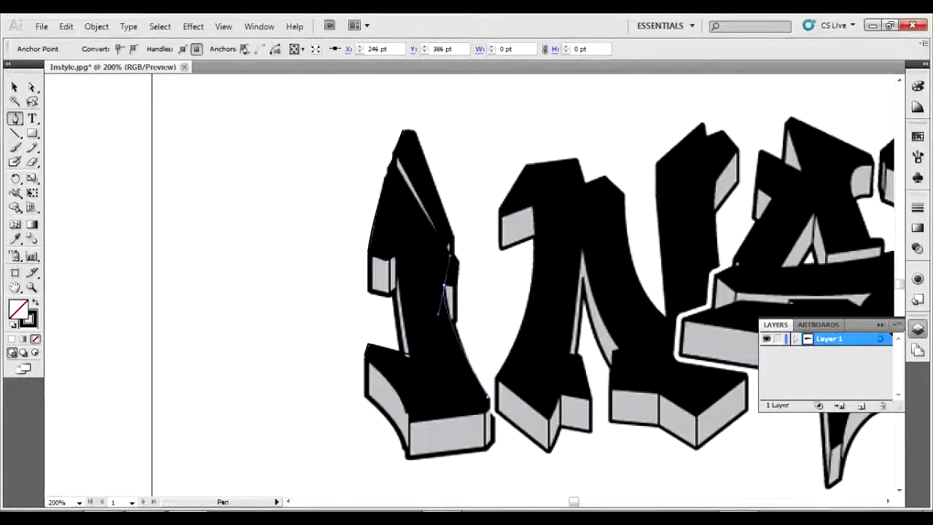
left_click(458, 262)
left_click(447, 248)
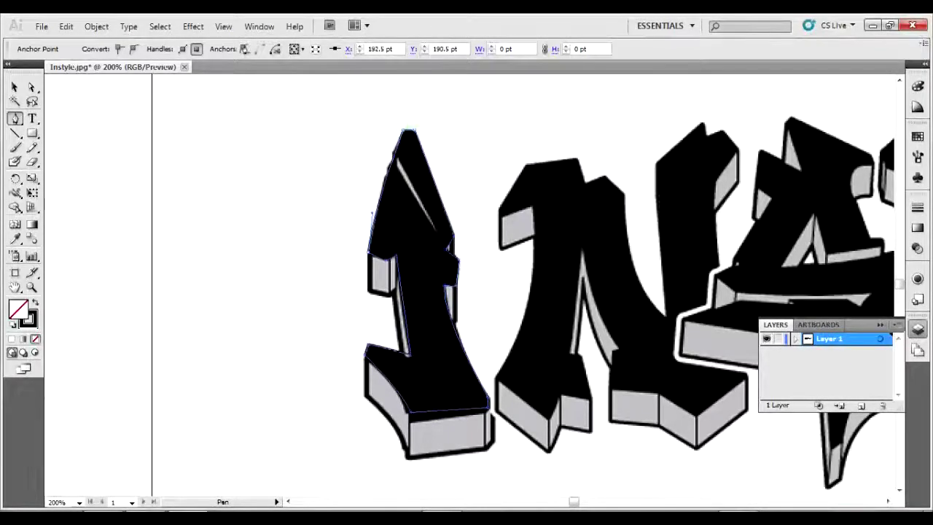
Step: With the Pen tool, trace the N's black face down its left leg, around the inner gap and along the right foot
scroll(540, 303, "right", 5)
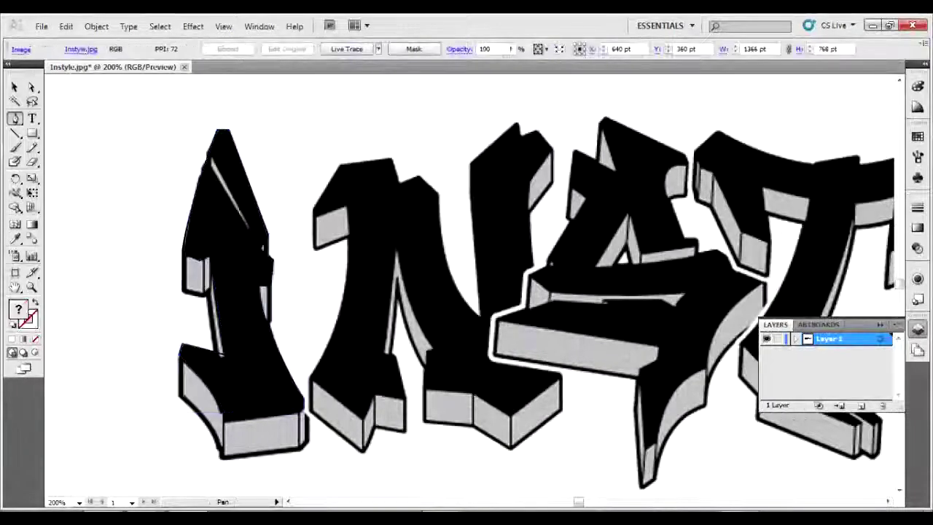
left_click(313, 211)
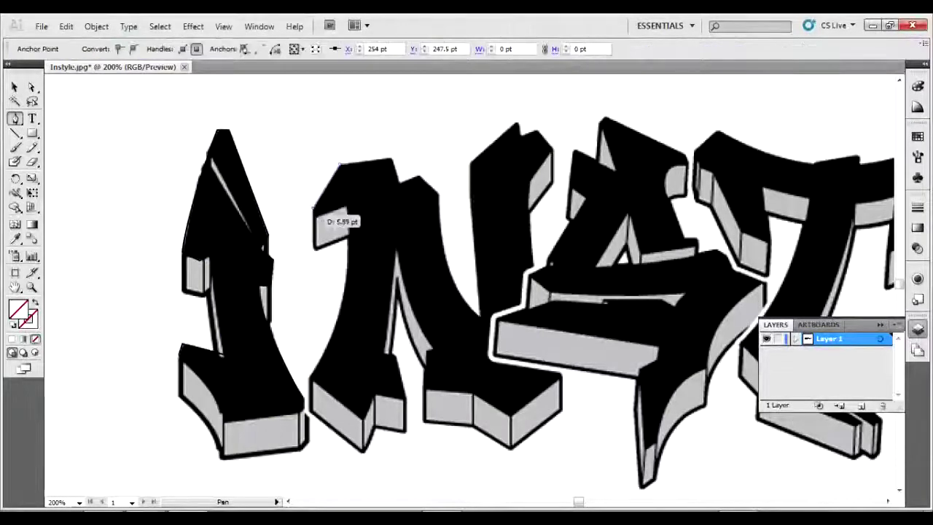
left_click_drag(312, 376, 405, 358)
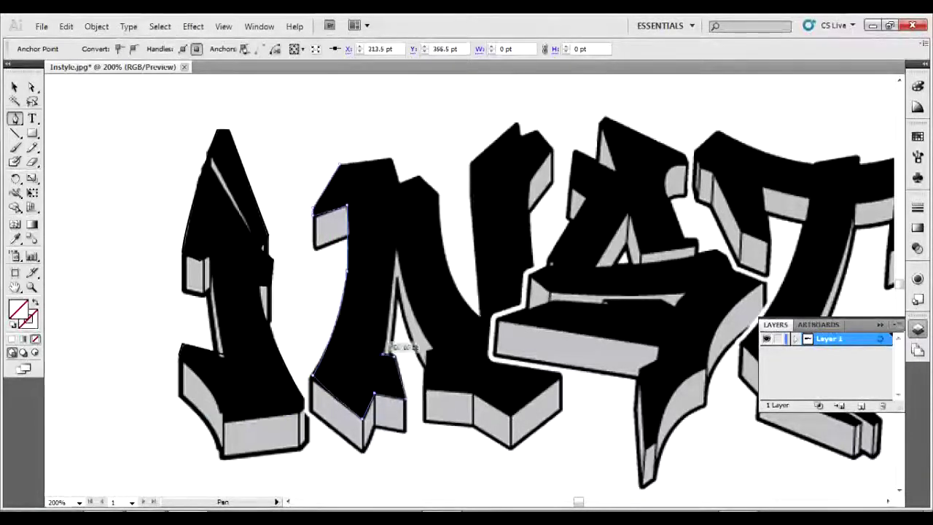
left_click_drag(396, 249, 432, 382)
left_click_drag(510, 415, 561, 398)
left_click_drag(494, 315, 526, 297)
Step: Complete the N's outline around its right arm and back along the curved diagonal, close the path and deselect it
left_click(553, 151)
left_click(537, 132)
left_click(519, 123)
left_click(470, 160)
left_click(481, 315)
left_click_drag(481, 315, 446, 258)
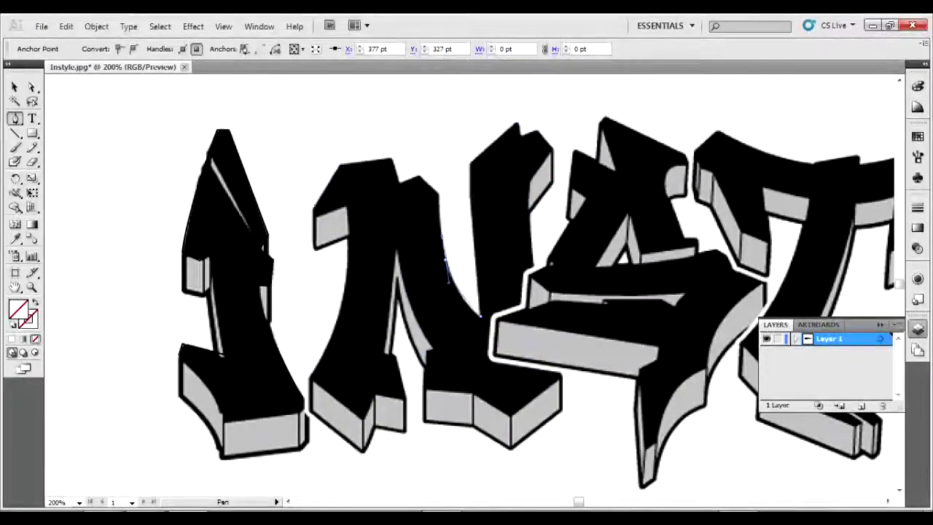
left_click_drag(444, 248, 437, 195)
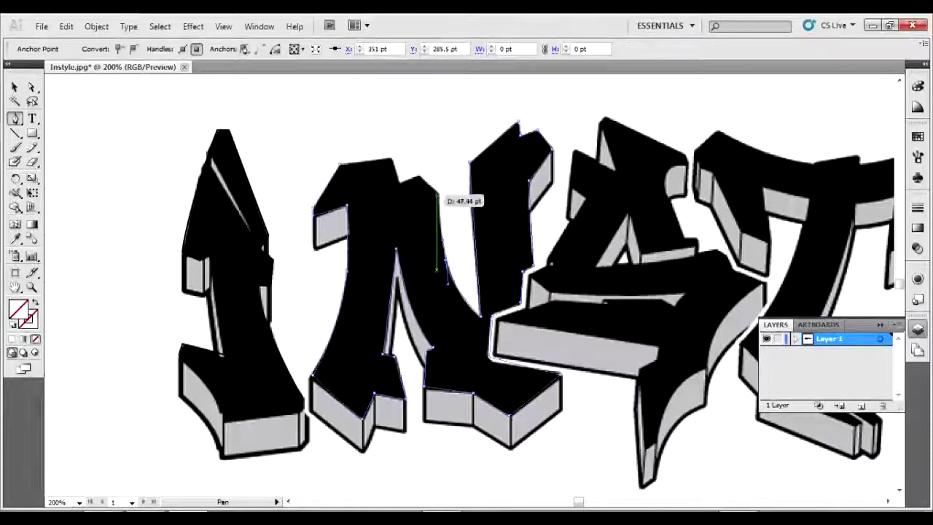
left_click(392, 160)
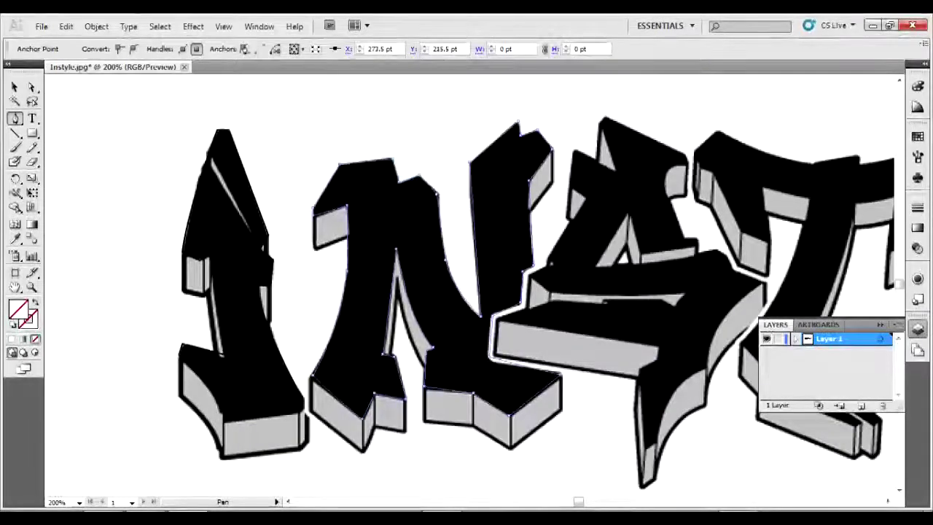
left_click(437, 218, "ctrl")
Step: Start the Pen outline of the S's black face, tracing its upper left edge and the narrow middle slot
mouse_move(656, 291)
left_mouse_down()
mouse_move(310, 292)
mouse_move(336, 291)
left_mouse_up()
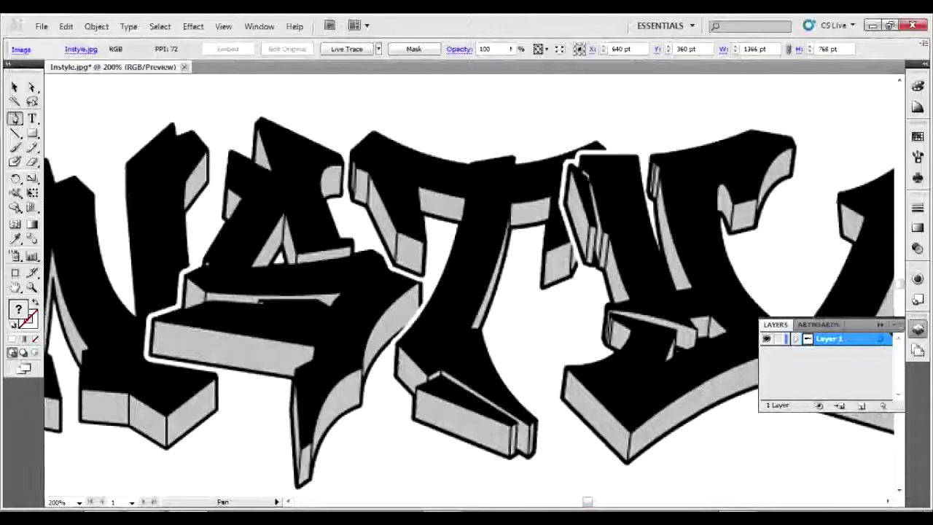
left_click(256, 119)
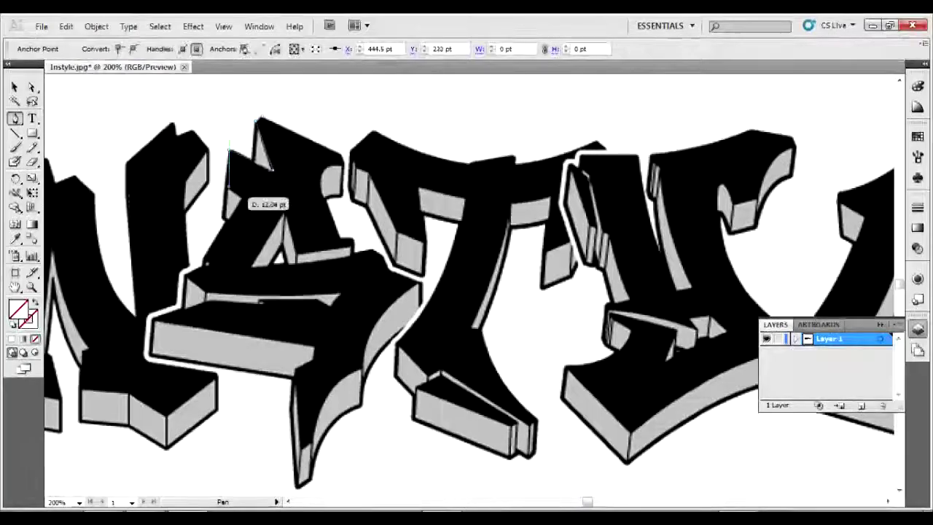
left_click(207, 251)
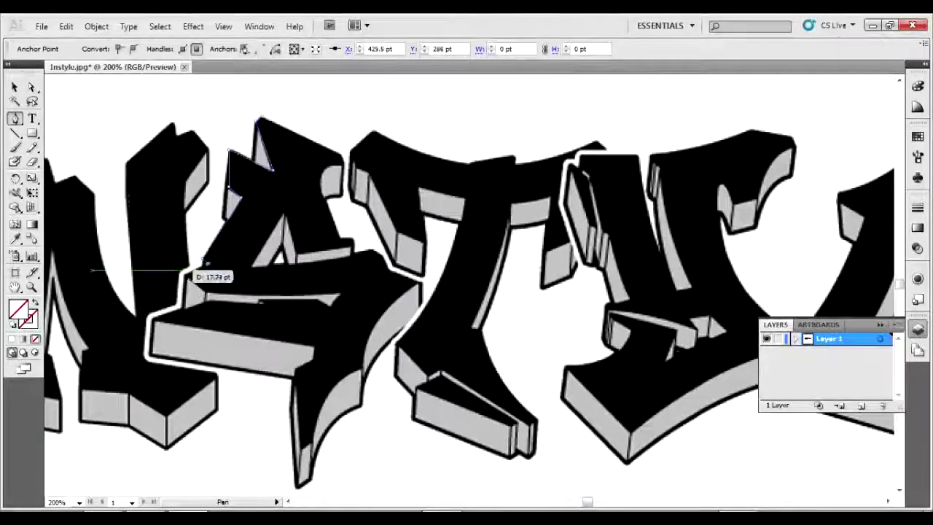
left_click(340, 293)
left_click(332, 301)
left_click(153, 319)
Step: Continue the S outline along the lower arm, around the pointed tail and up the curved right side
left_click(313, 350)
left_click(295, 371)
left_click(309, 449)
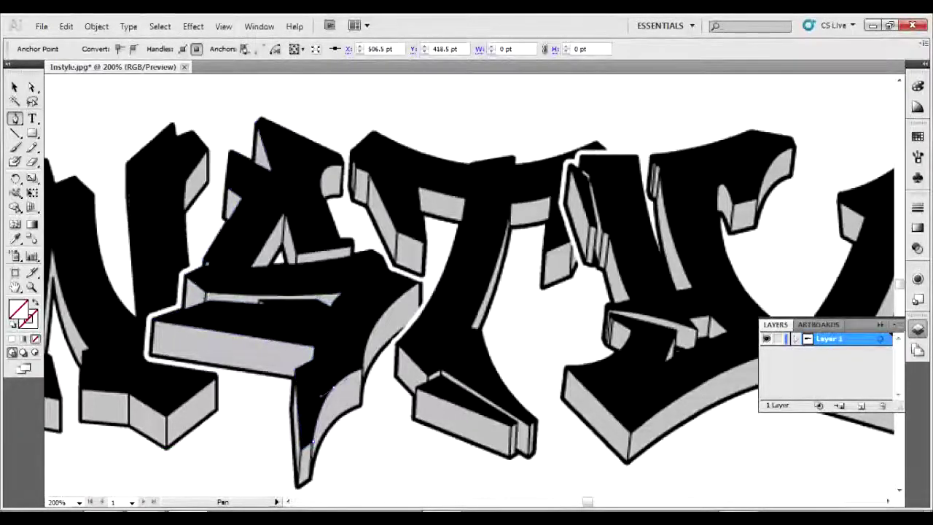
left_click(362, 368)
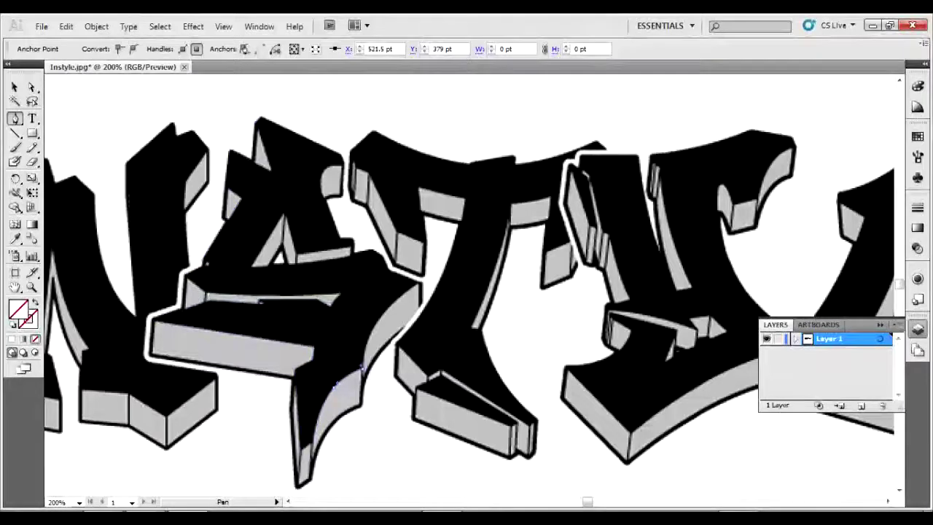
left_click(421, 280)
left_click(394, 270)
left_click(373, 250)
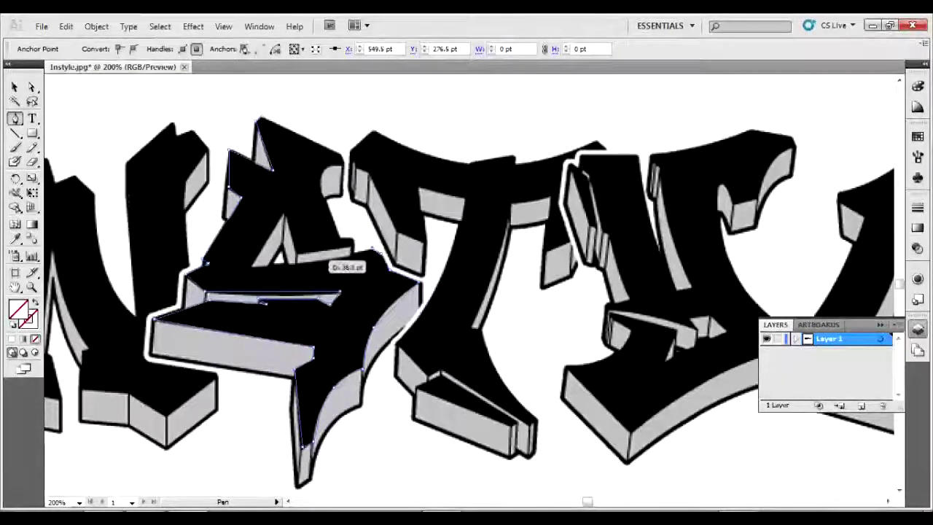
Step: Trace the S's inner triangular notch and upper right hook, close the outline and deselect it
left_click(255, 264)
left_click(348, 240)
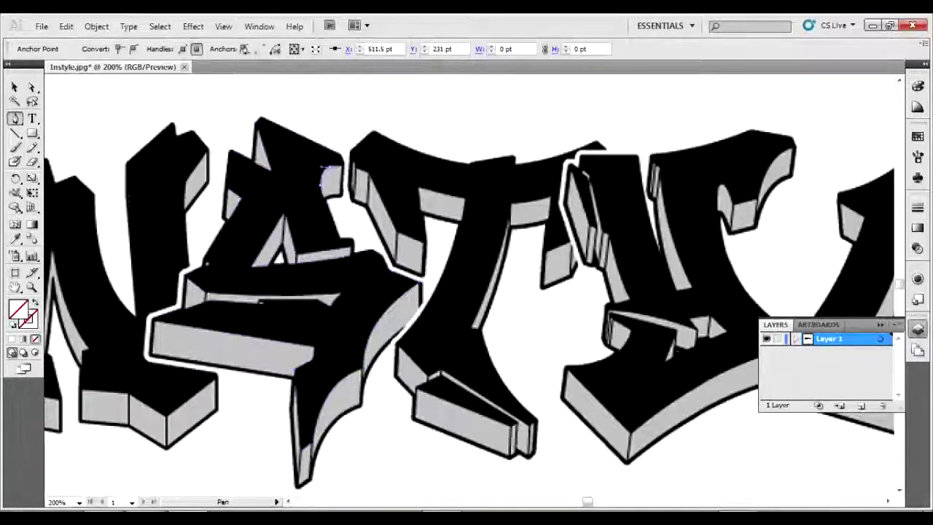
left_click(340, 167)
left_click(266, 123)
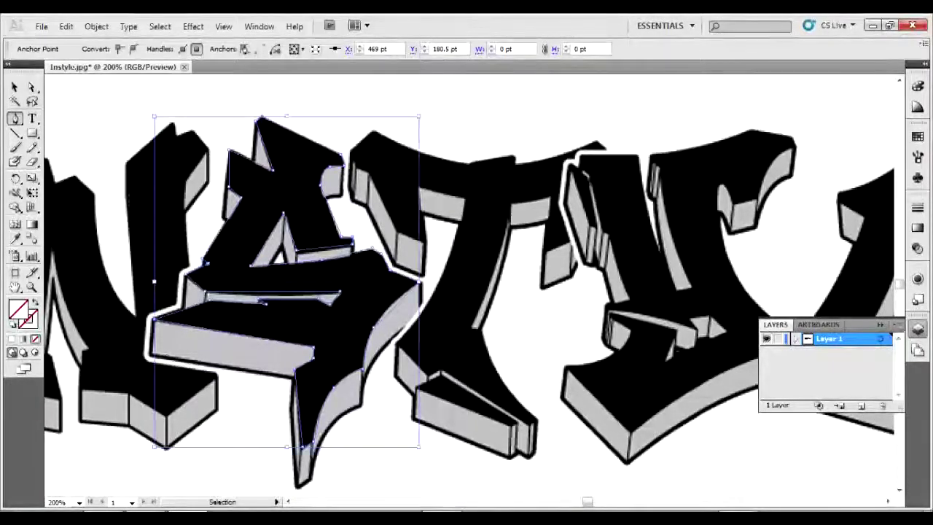
left_click(466, 292, "ctrl")
Step: With the Pen tool, trace the T's black face around the left arm, down the stem and along the foot
scroll(467, 291, "right", 5, "ctrl")
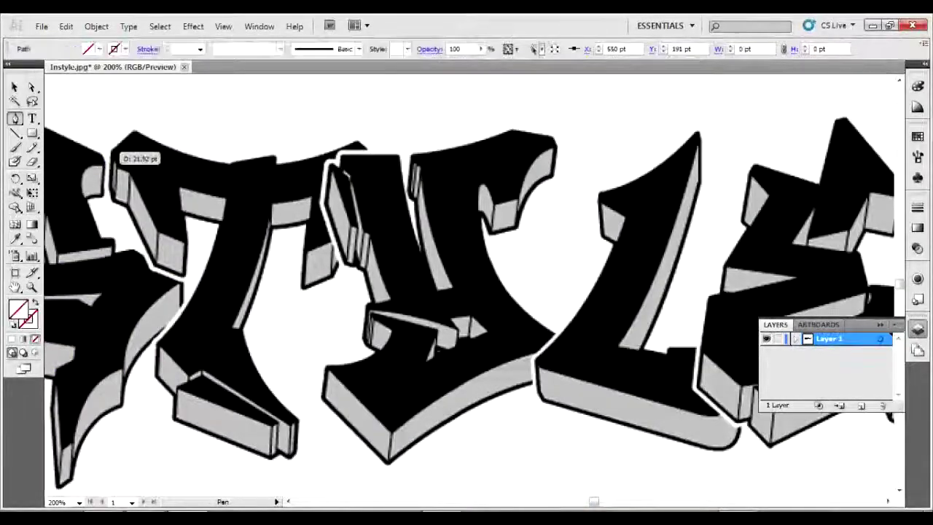
left_click(113, 157)
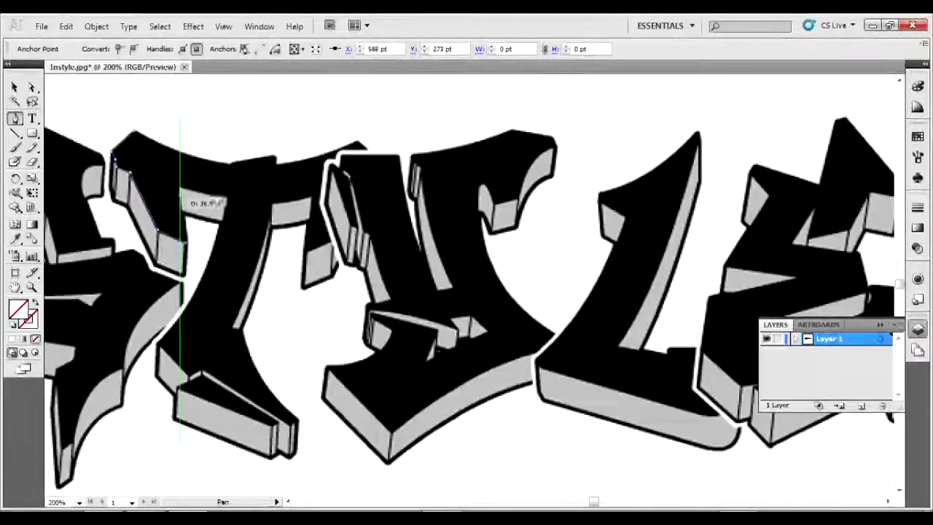
left_click(226, 199)
left_click(200, 283)
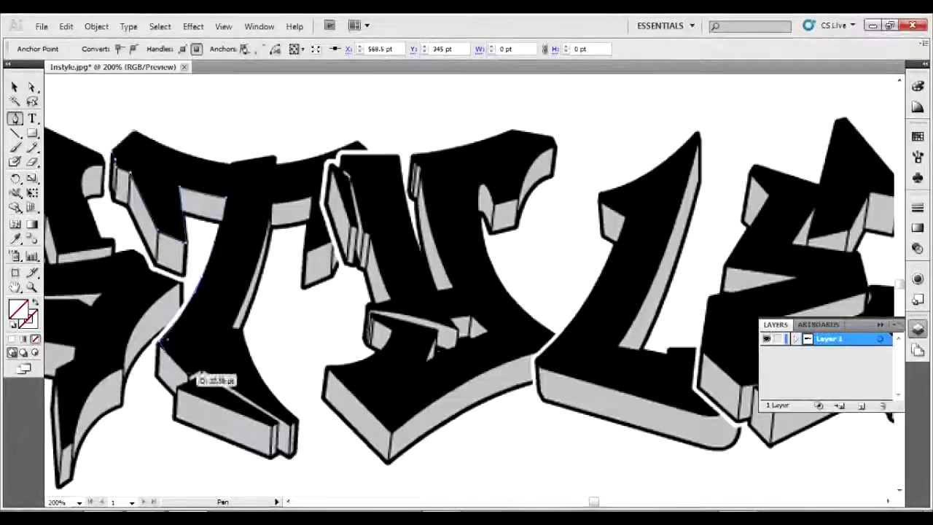
left_click(294, 438)
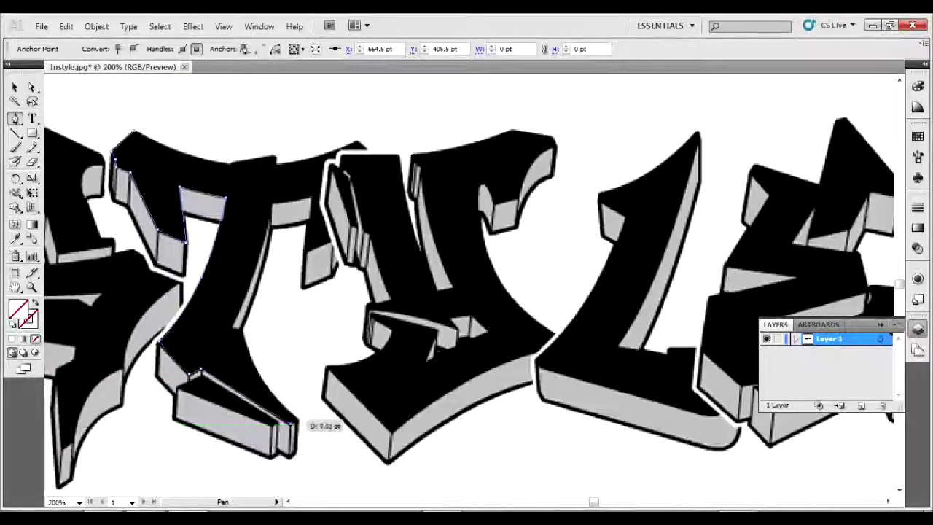
Step: Complete the T's outline up the stem's right side, around the right arm and across the top, then deselect it
left_click_drag(244, 329, 256, 280)
left_click_drag(273, 210, 312, 216)
left_click_drag(328, 248, 251, 170)
left_click(148, 136)
left_click(147, 136, "ctrl")
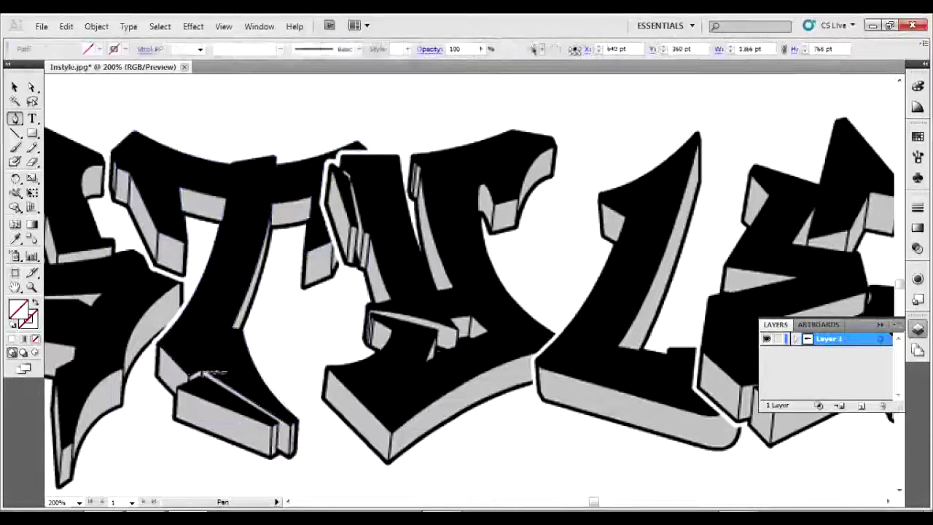
Step: Outline the small separate black wedge at the T's foot as its own closed path and deselect it
left_click_drag(196, 416, 281, 428)
left_click_drag(207, 377, 201, 384)
left_click(201, 383, "ctrl")
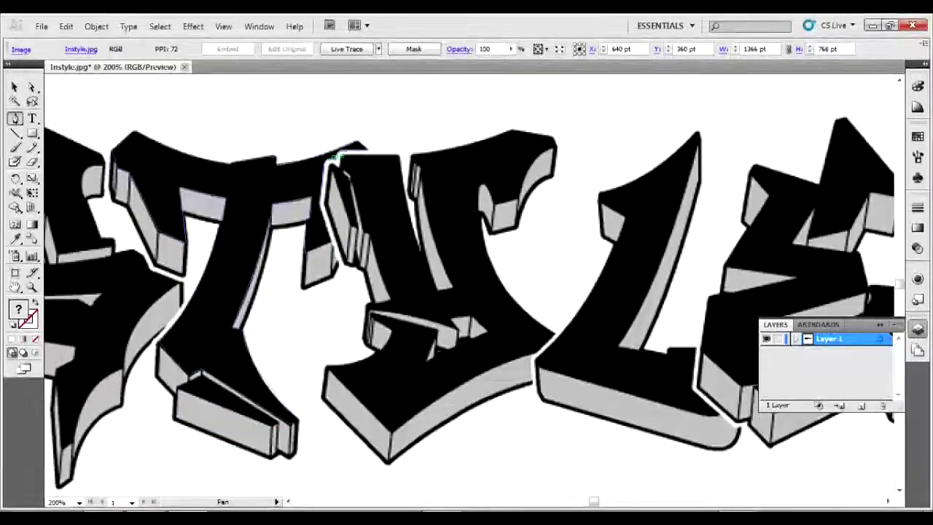
Step: Outline the narrow black sliver beside the Y's upper left arm as a closed path and deselect it
left_click(332, 166)
left_click(357, 195)
left_click(356, 225)
left_click(355, 166)
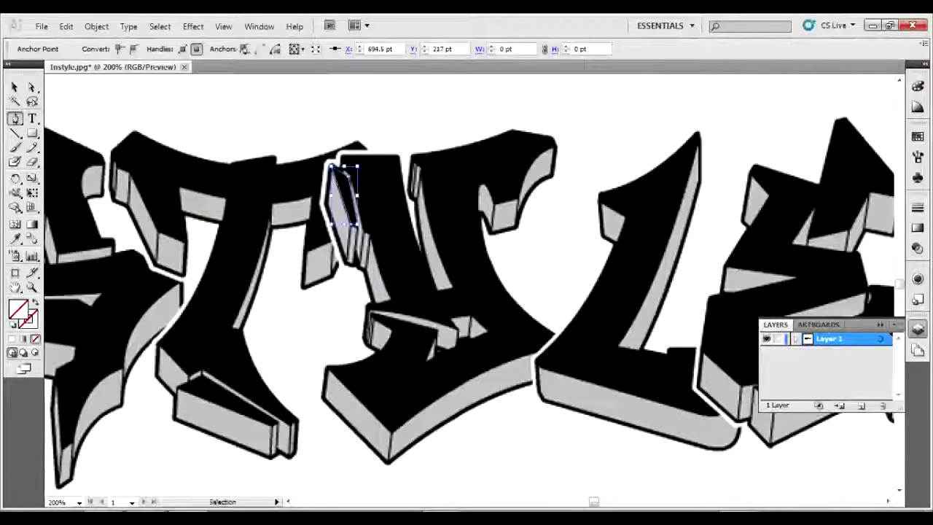
left_click(355, 166, "ctrl")
Step: Start the Pen outline of the Y's black face, tracing its left arm, the inner notches and the lower left corner
left_click_drag(343, 160, 362, 172, "ctrl")
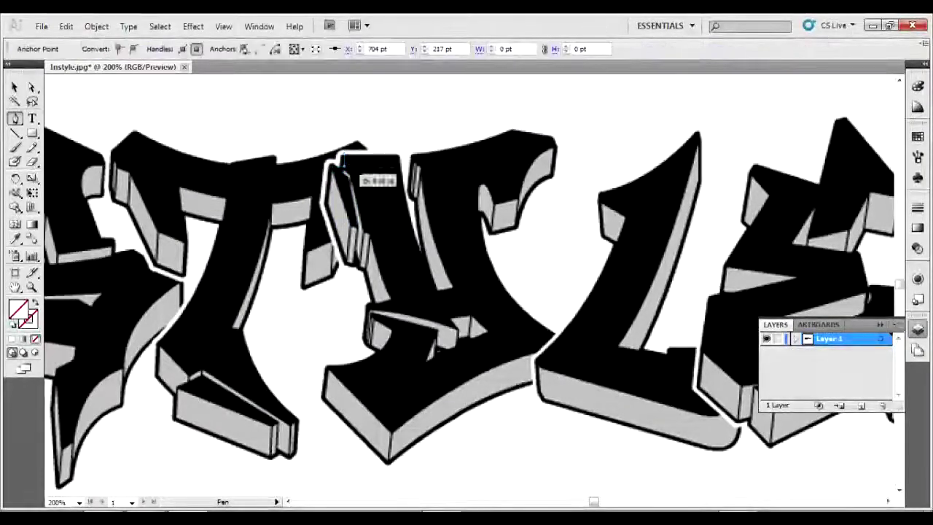
left_click(370, 227)
left_click(389, 297)
left_click(370, 311)
left_click(453, 319)
left_click(437, 336)
left_click(406, 340)
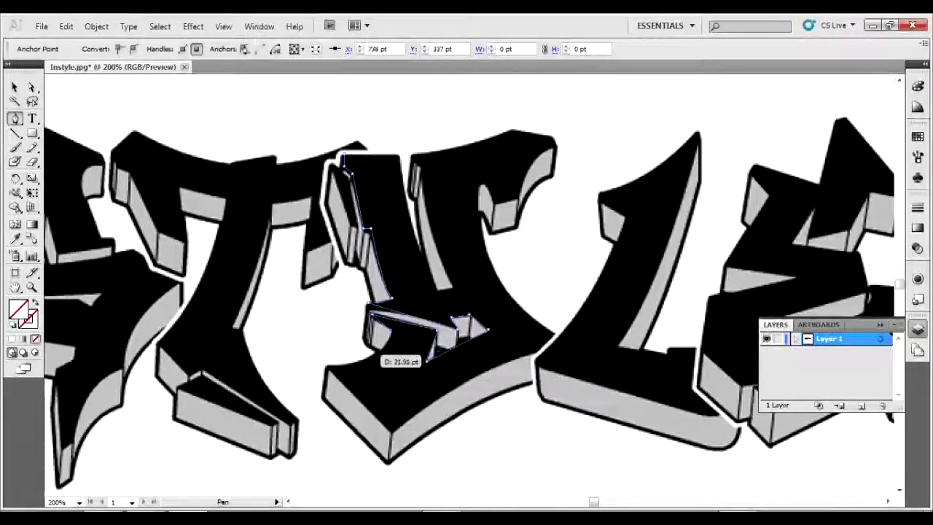
left_click(327, 365)
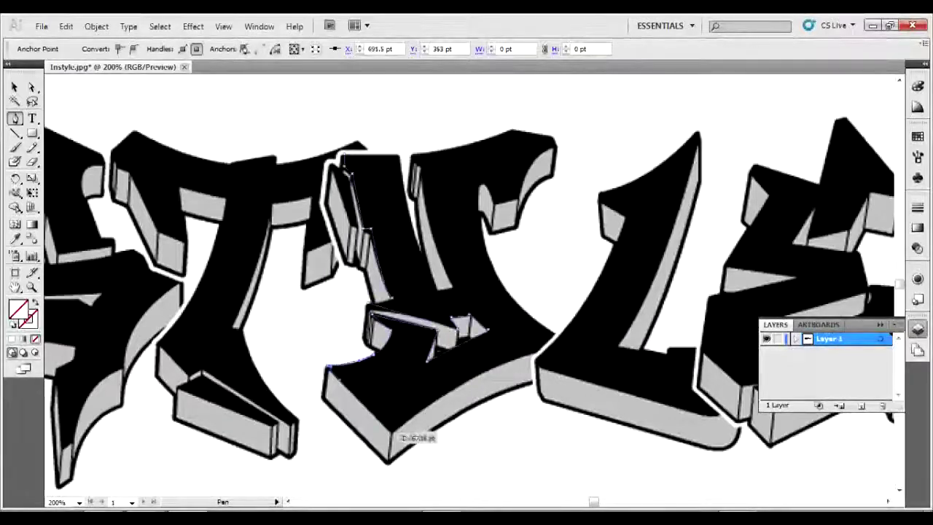
Step: Complete the Y's outline along the bottom curve, right arm and central gap, closing it at the upper left corner
left_click_drag(538, 351, 556, 336)
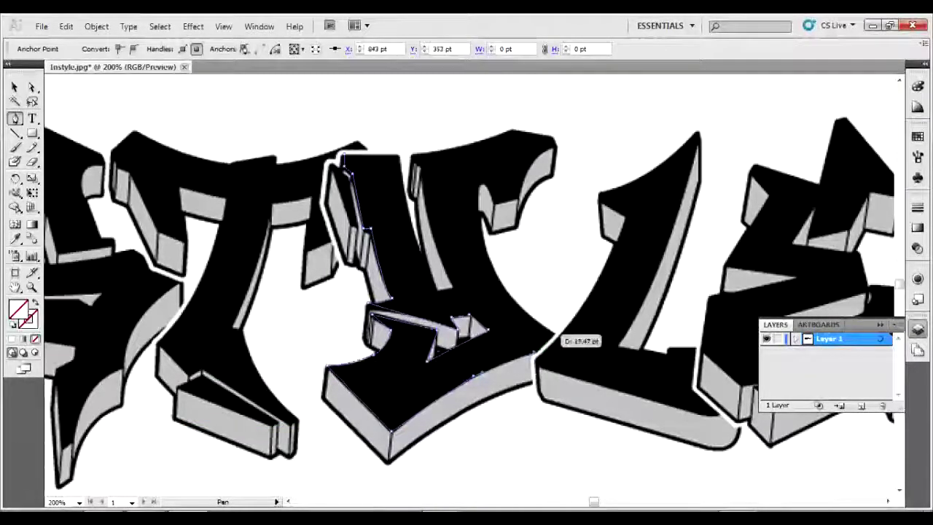
mouse_move(486, 227)
left_mouse_down()
mouse_move(481, 178)
mouse_move(495, 191)
mouse_move(551, 185)
left_mouse_up()
left_click(554, 145)
left_click_drag(512, 132, 437, 237)
left_click_drag(434, 302, 400, 142)
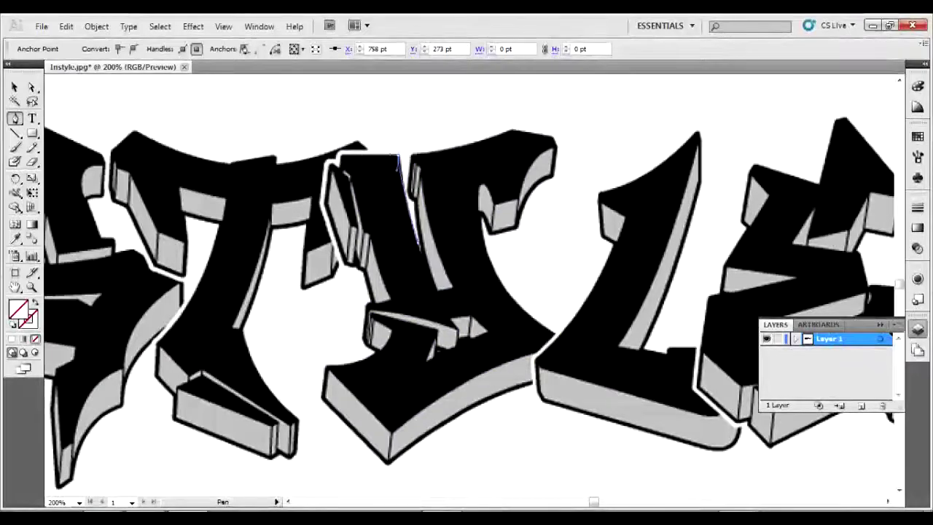
left_click(343, 154)
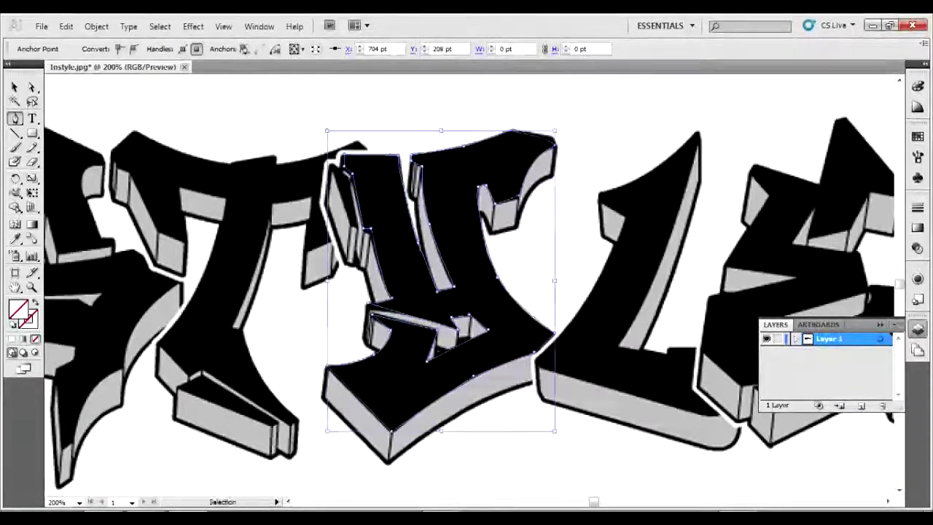
Step: With the Pen tool, trace the L's black face from its upper tip down the curved left edge and along the base
scroll(467, 284, "right", 5)
left_click_drag(255, 192, 299, 190)
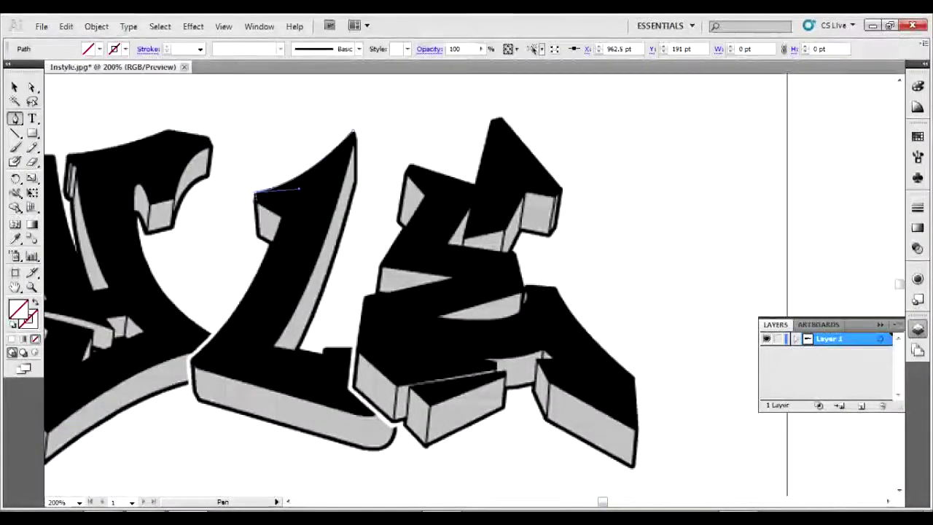
left_click(279, 217)
left_click_drag(256, 283, 217, 332)
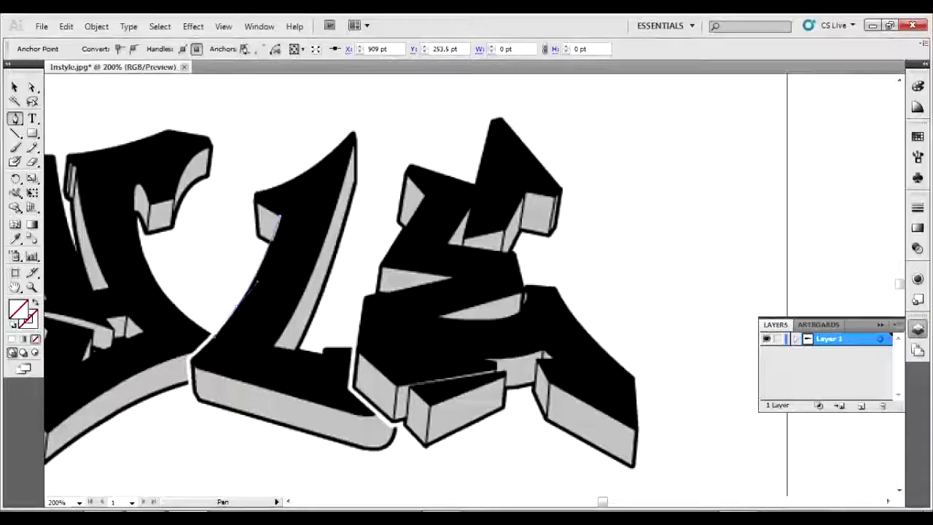
left_click(193, 364)
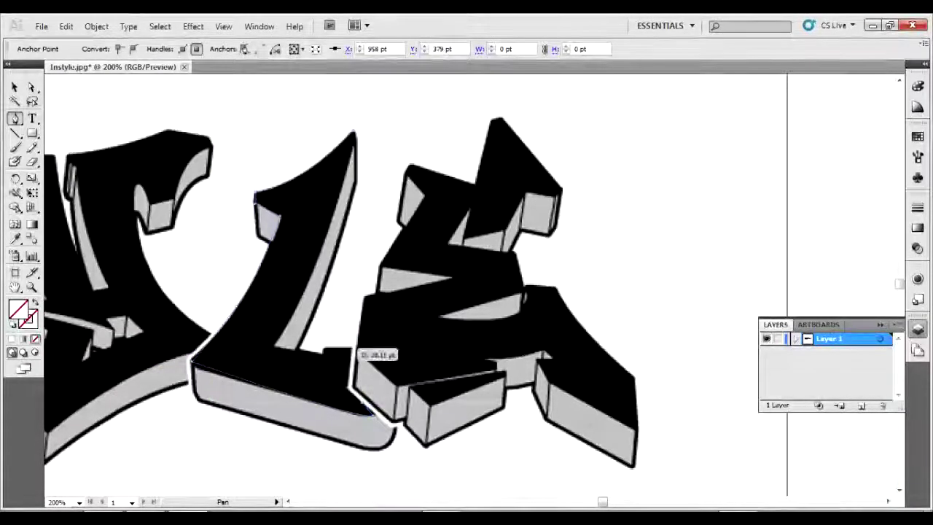
Step: Complete the L's outline around the right foot and up the stem's right edge, close the path and deselect it
left_click(348, 349)
left_click(274, 347)
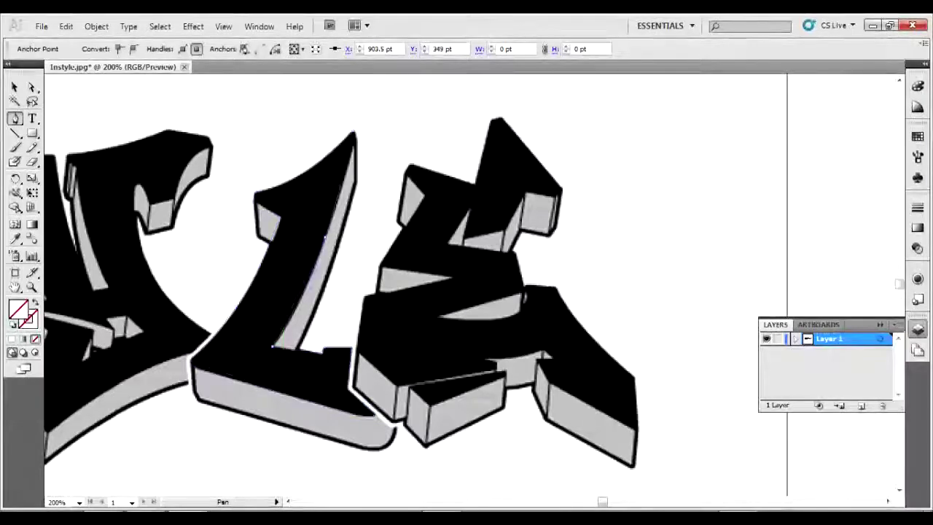
left_click(354, 132)
left_click(254, 193)
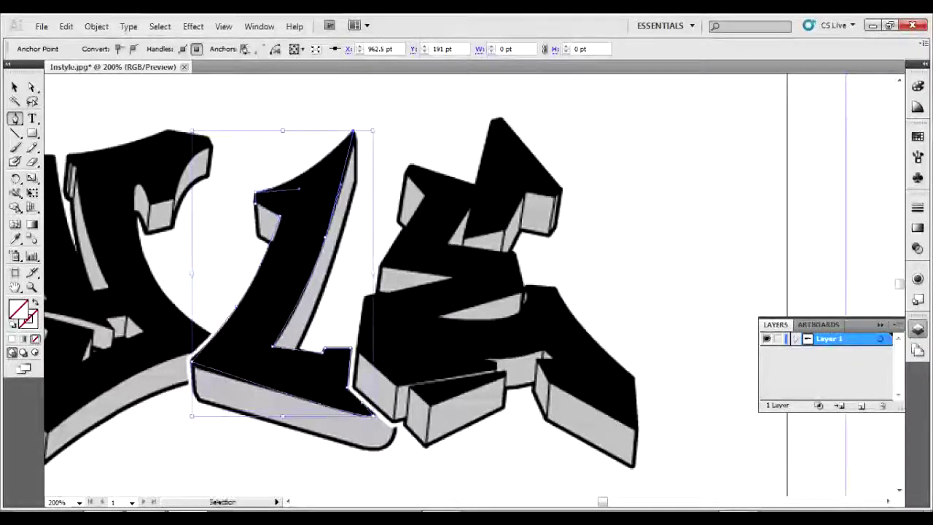
left_click(306, 241, "ctrl")
Step: Start the Pen outline of the E's black face, tracing from its upper peak down the left side and along the base to the lower notch
left_click(489, 118)
left_click(476, 182)
left_click(409, 167)
left_click(456, 276)
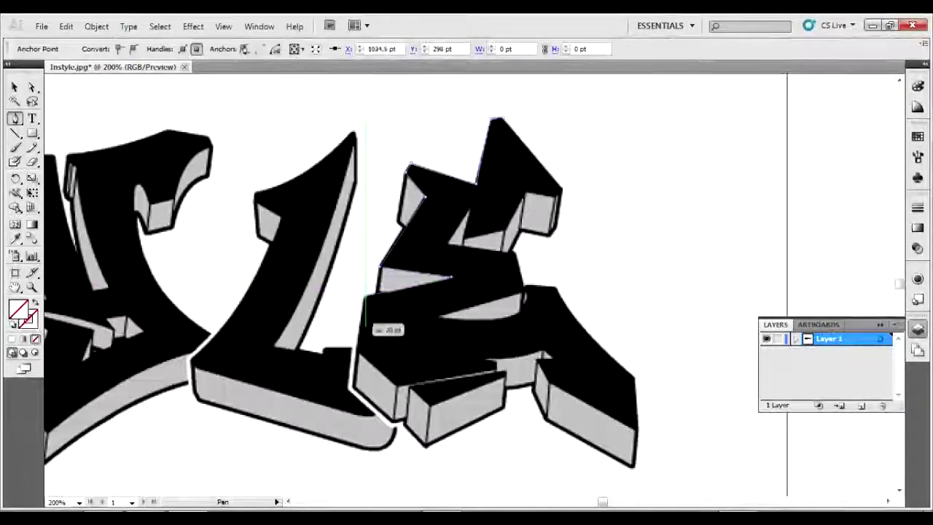
left_click(500, 367)
left_click(543, 354)
Step: Complete the E's outline around the right foot, middle gap and upper arm, close it, and trace the small detached black piece below
left_click(638, 431)
left_click(634, 377)
left_click_drag(556, 290, 530, 299)
left_click_drag(438, 315, 526, 291)
left_click_drag(490, 119, 522, 230)
left_click_drag(559, 194, 569, 190)
left_click(493, 118)
left_click(678, 219, "ctrl")
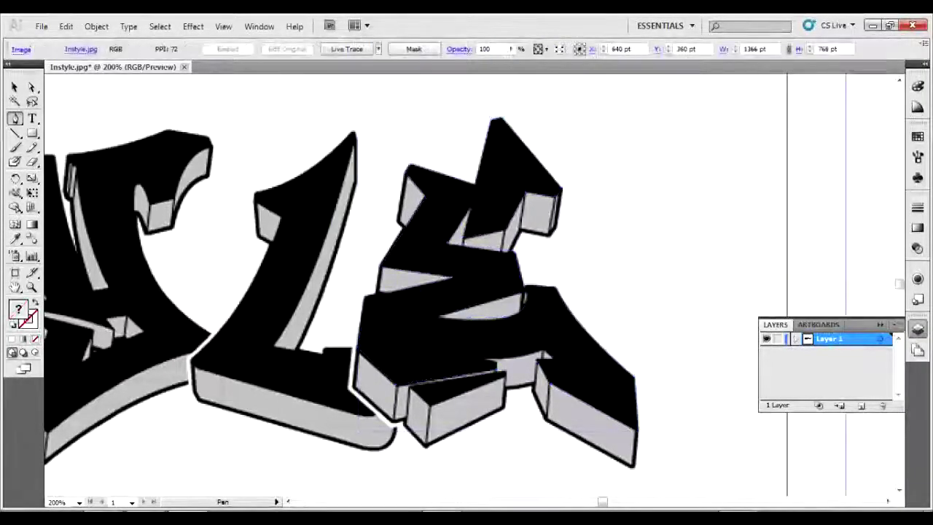
left_click_drag(411, 385, 436, 405)
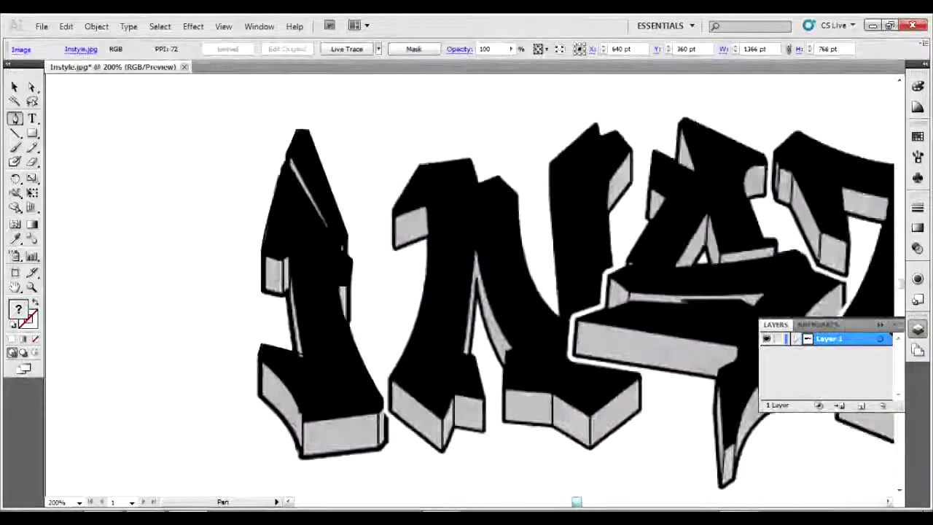
Step: Save the traced artwork to the desktop as an Adobe Illustrator (.AI) file named Instyle
left_click(42, 26)
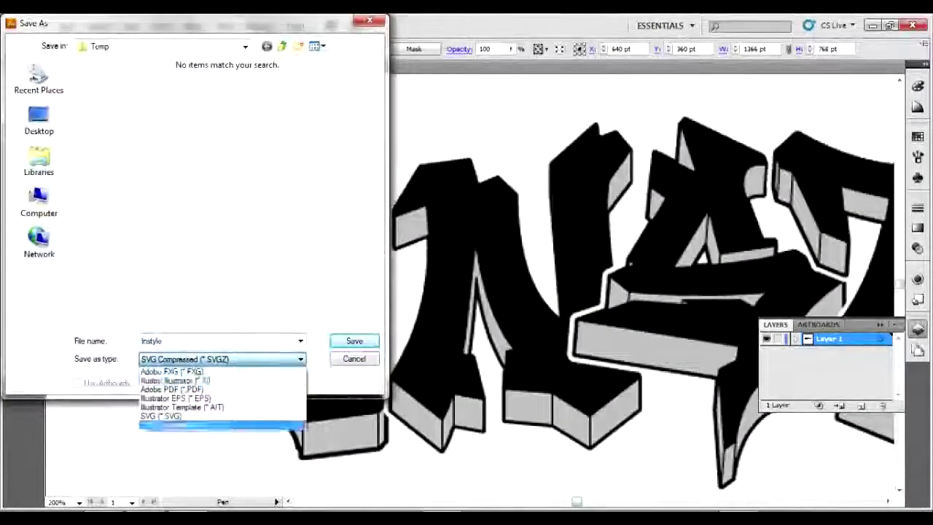
left_click(177, 372)
left_click(39, 120)
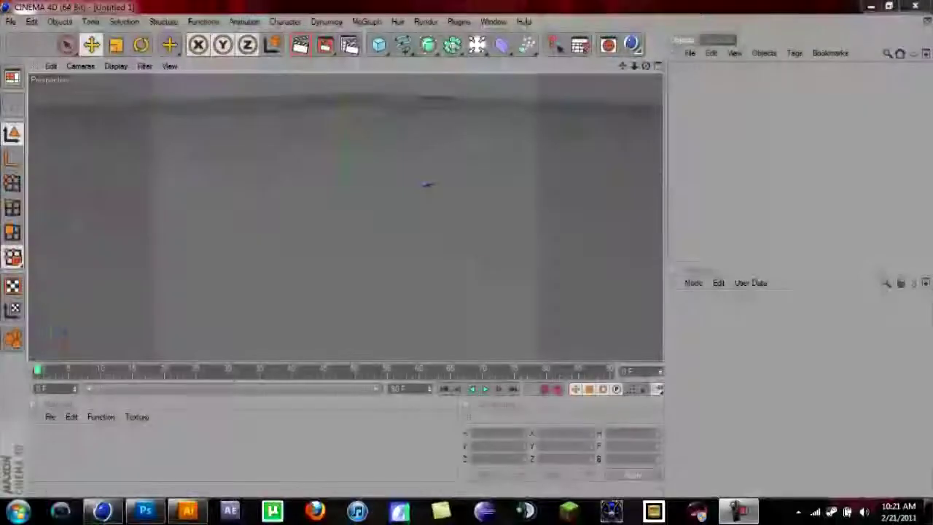
Step: Switch to CINEMA 4D and open the saved Instyle.ai from the desktop with an import scale of 1 and connected splines
left_click(425, 22)
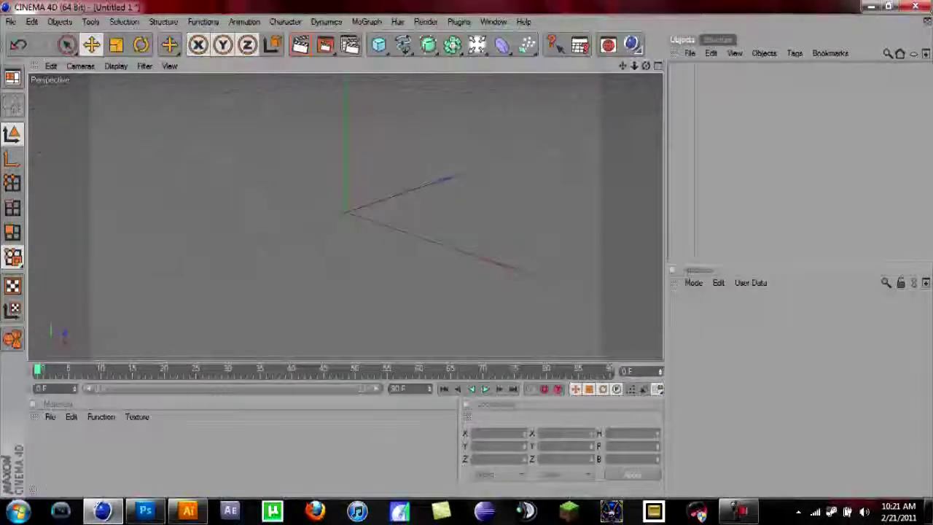
left_click(11, 21)
left_click(30, 55)
left_click(61, 165)
double_click(150, 200)
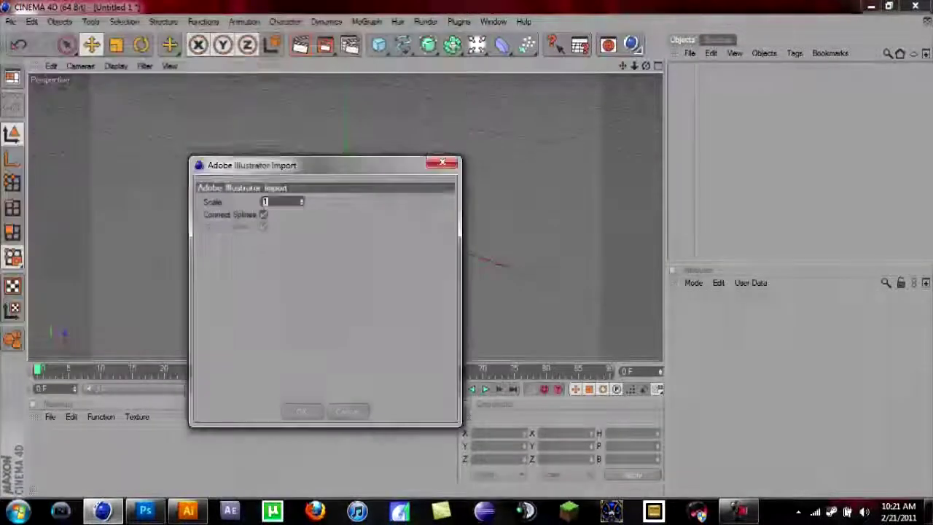
key("Return")
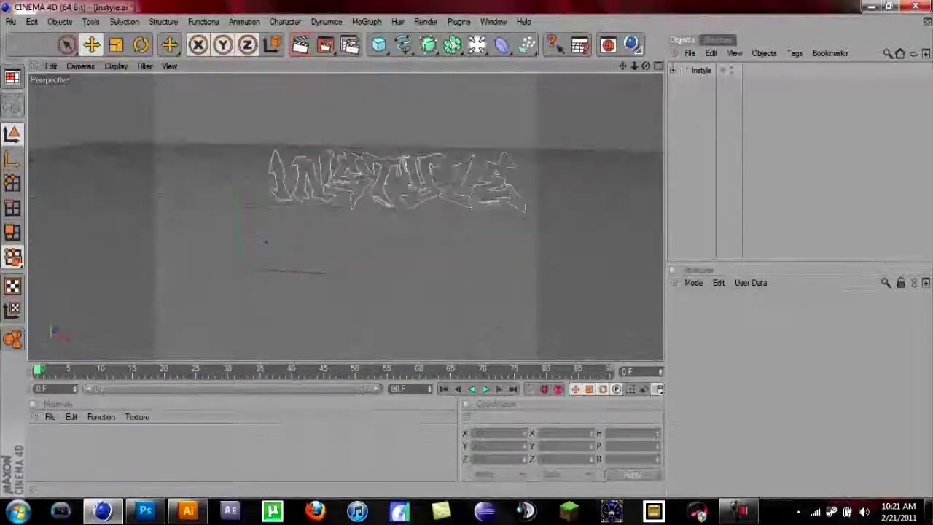
Step: Open the render settings
left_click(426, 21)
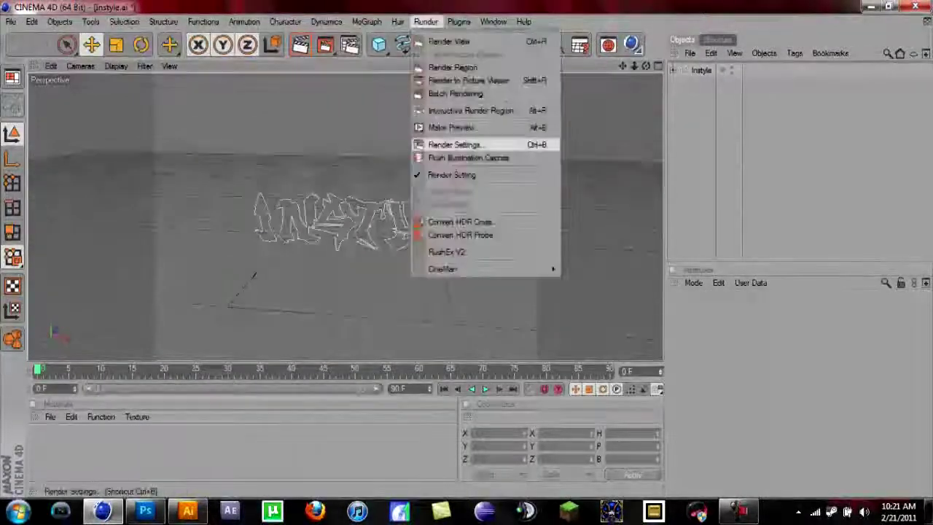
left_click(452, 144)
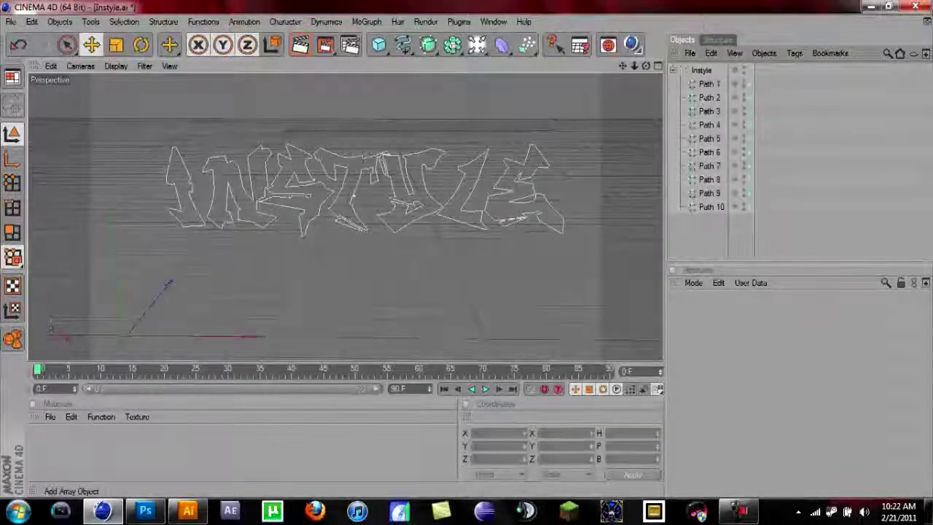
Step: Add an Extrude NURBS object and paste nine copies of it, one extrusion for each imported path
left_click(427, 45)
left_click(552, 56)
left_click(711, 53)
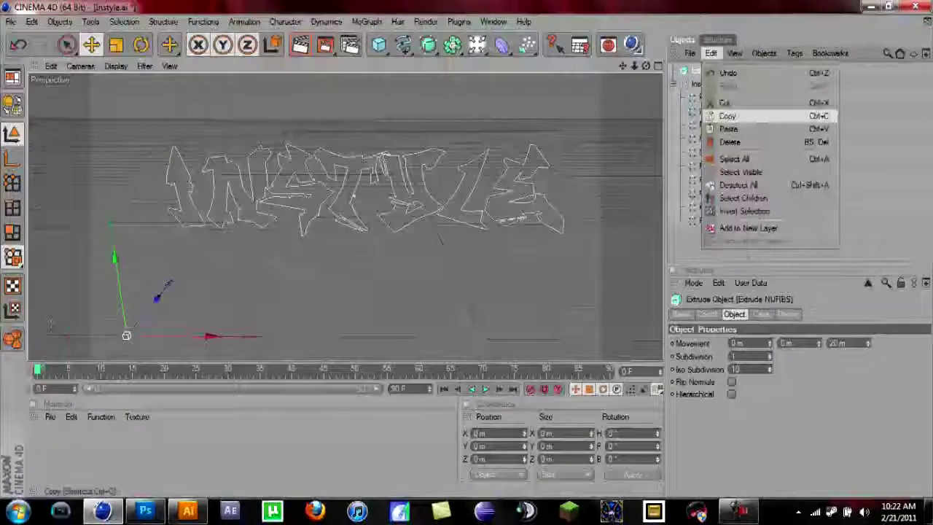
left_click(718, 114)
key("ctrl+v")
key("ctrl+v")
key("ctrl+v")
key("ctrl+v")
key("ctrl+v")
key("ctrl+v")
key("ctrl+v")
key("ctrl+v")
key("ctrl+v")
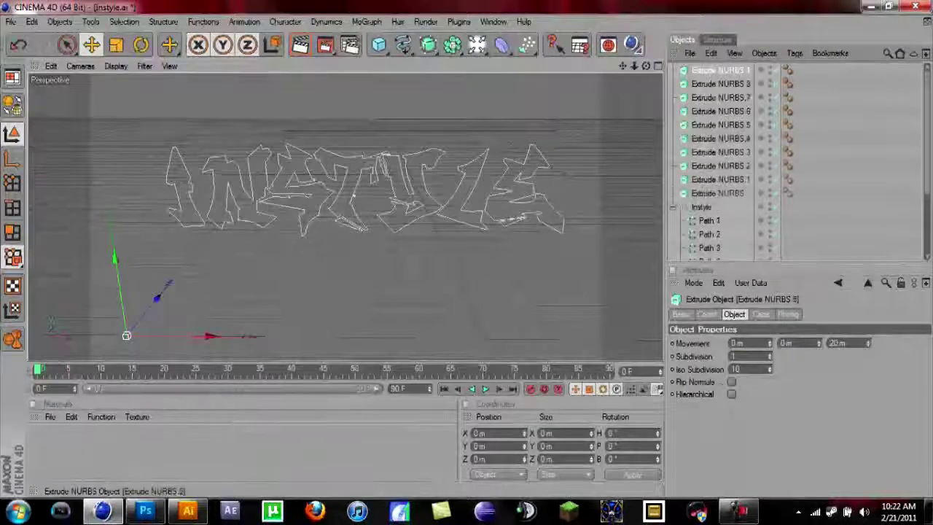
Step: Place Path 1 through Path 10 each inside its own Extrude NURBS object and delete the empty Instyle group
left_click_drag(701, 220, 718, 166)
left_click_drag(701, 233, 718, 152)
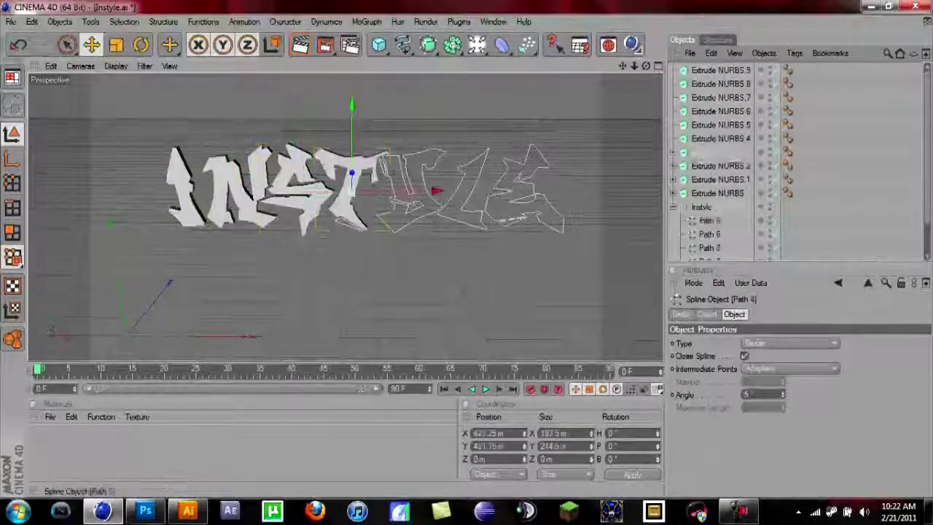
left_click_drag(701, 234, 718, 138)
left_click_drag(701, 248, 718, 110)
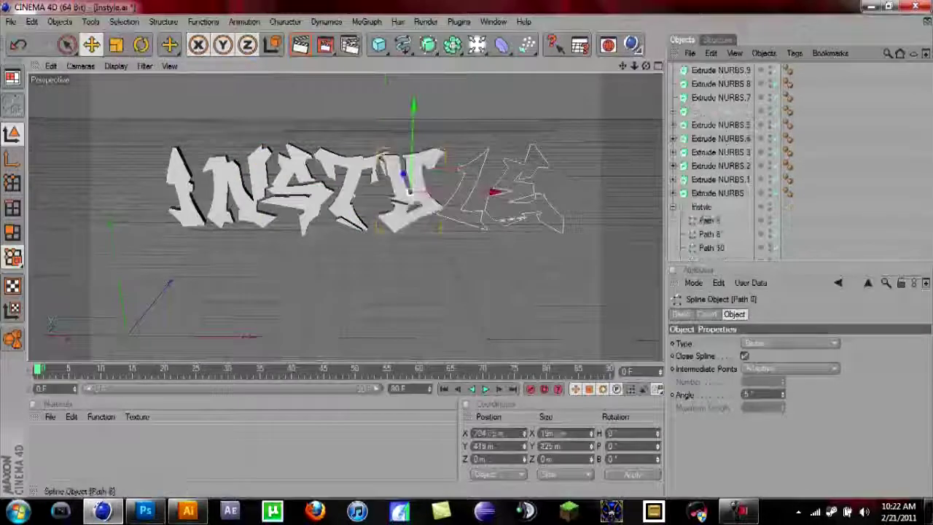
left_click_drag(701, 220, 718, 96)
left_click_drag(701, 220, 718, 83)
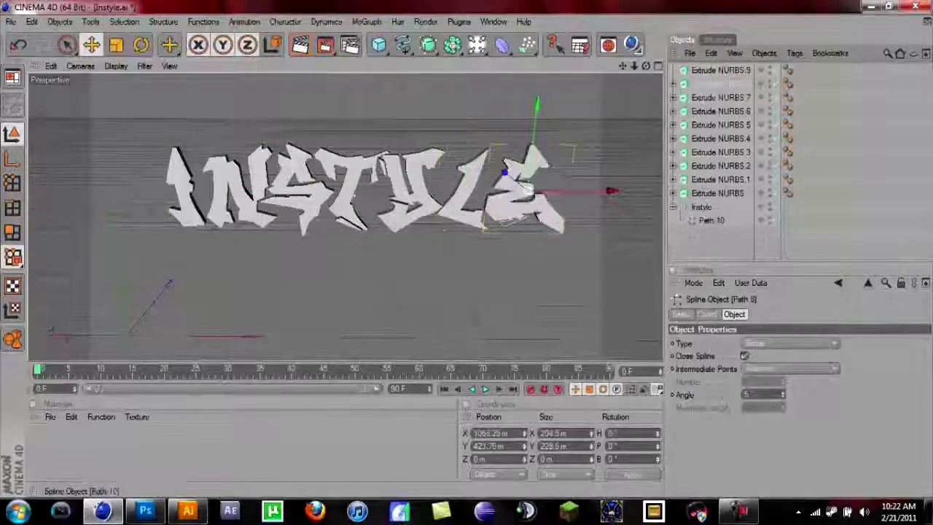
left_click_drag(701, 220, 718, 70)
key("Delete")
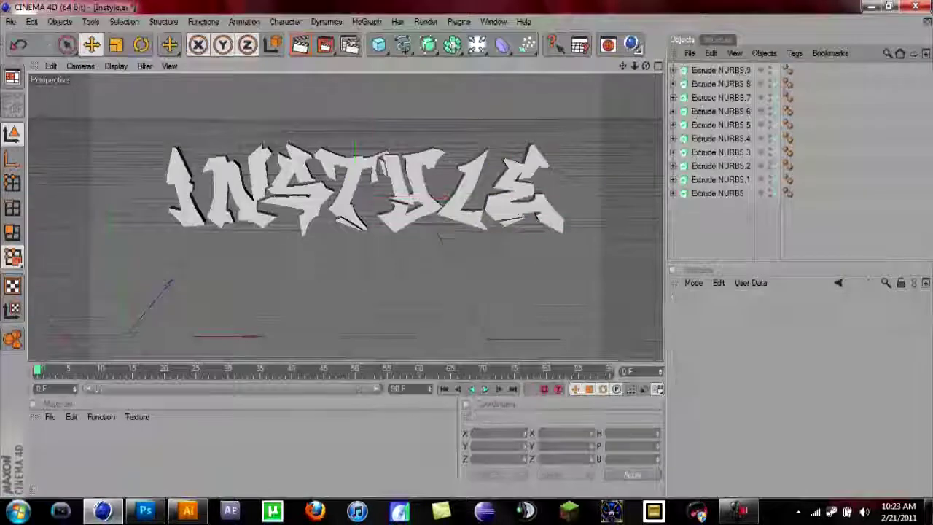
Step: Select the small separate piece at the T's foot (Path 5) and adjust its position
left_click(439, 237)
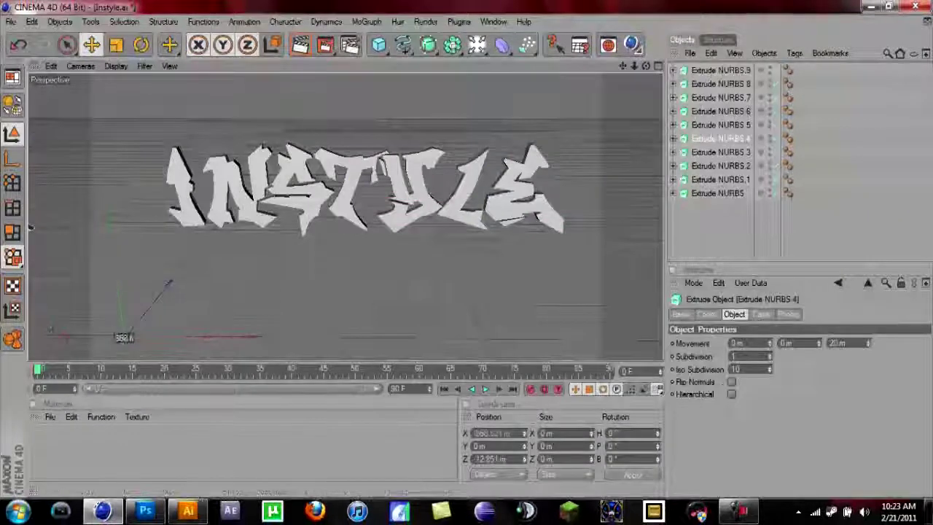
left_click(350, 219)
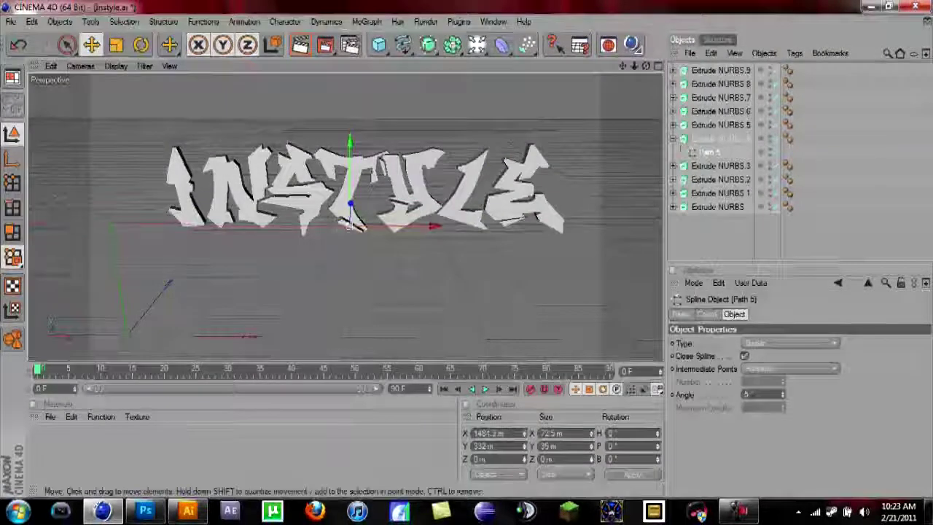
left_click(179, 185)
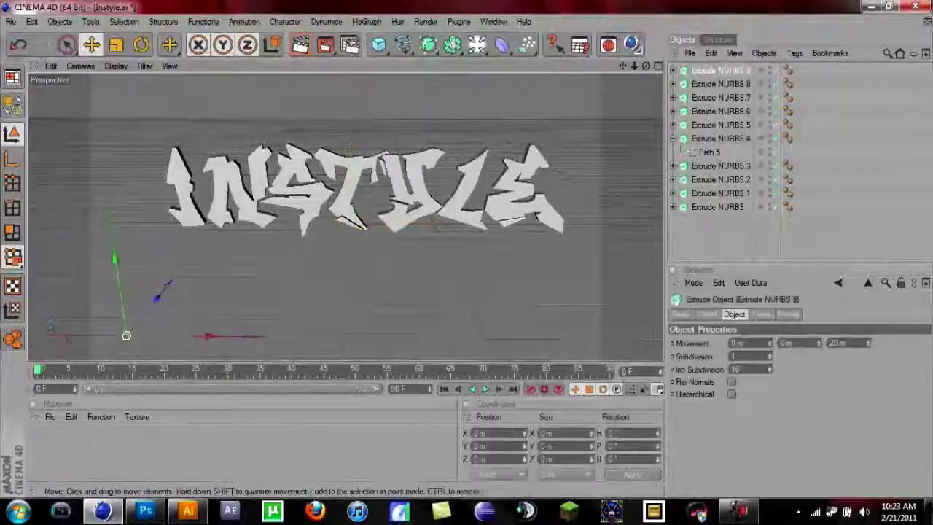
Step: Nudge the small separate piece at the E's base (Path 10) slightly to the left and deselect it
left_click(561, 217)
left_click_drag(510, 220, 502, 223)
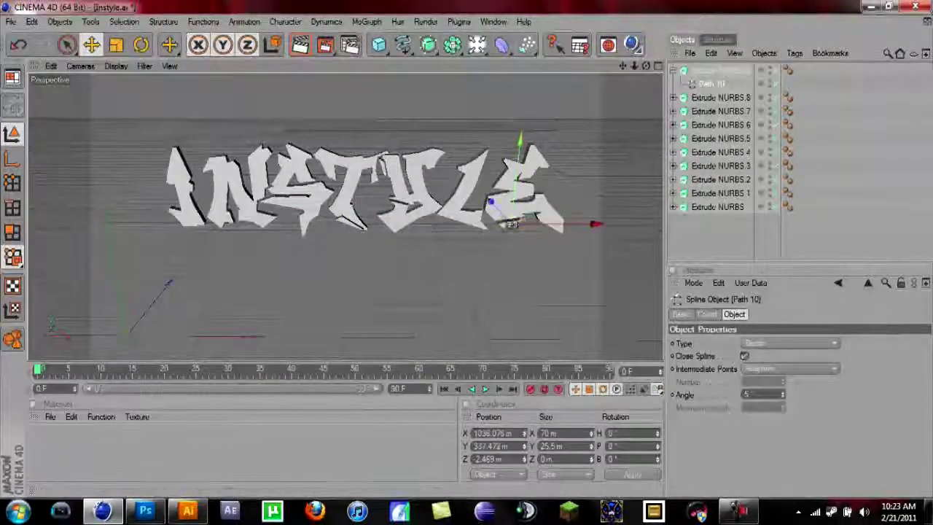
key("ctrl+shift+a")
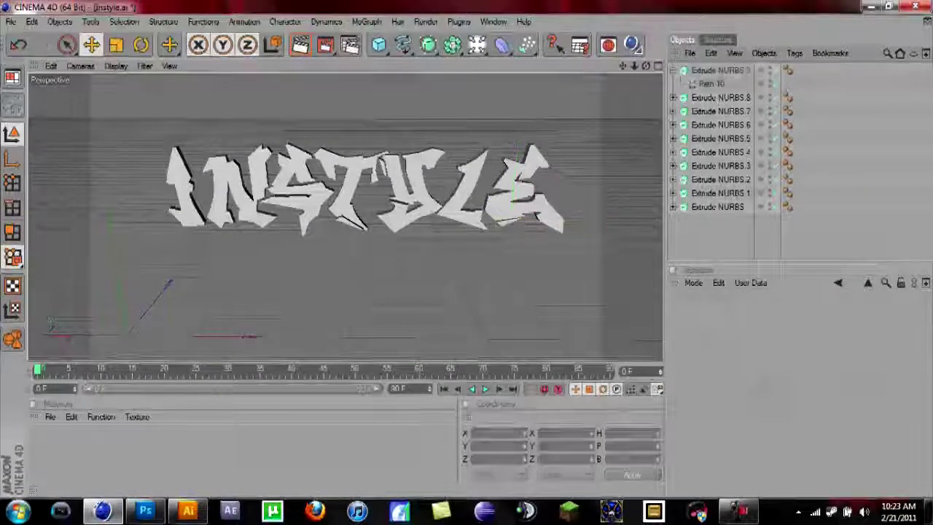
left_click(560, 221)
key("ctrl+shift+a")
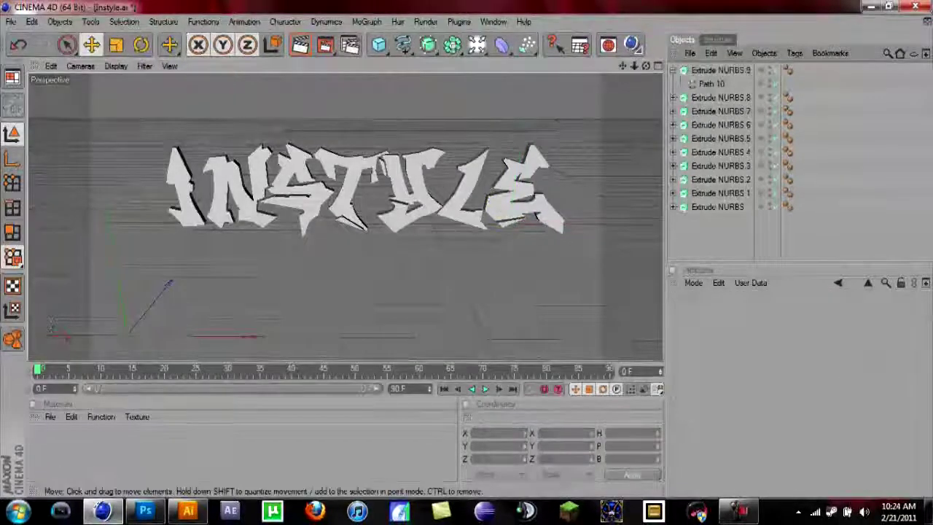
left_click(561, 221)
Step: Shift the N (Path 2) and the I (Path 1) slightly to the right to tighten the letter spacing
left_click_drag(239, 188, 241, 188)
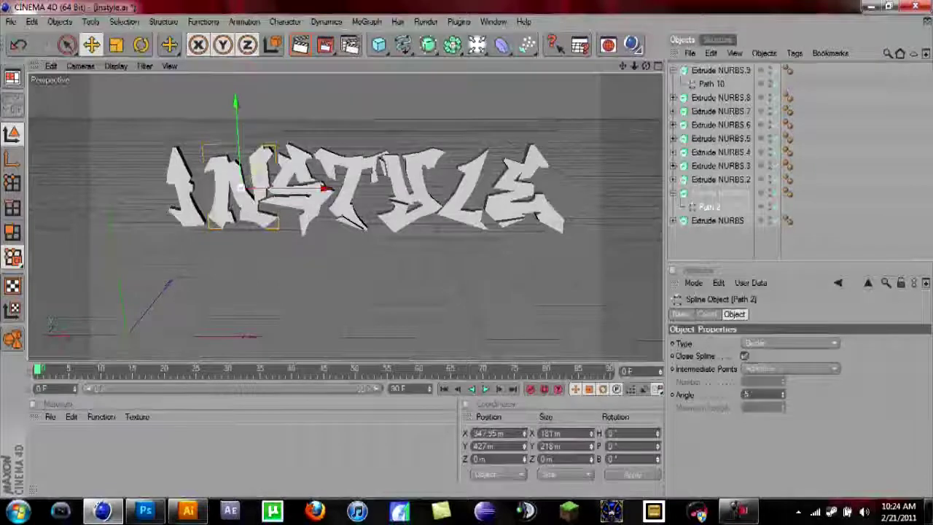
left_click(126, 335)
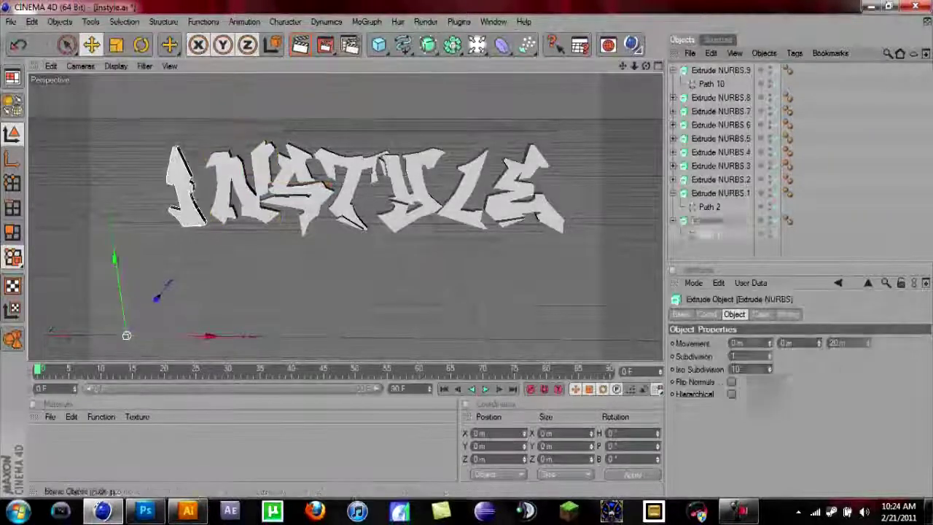
left_click(191, 186)
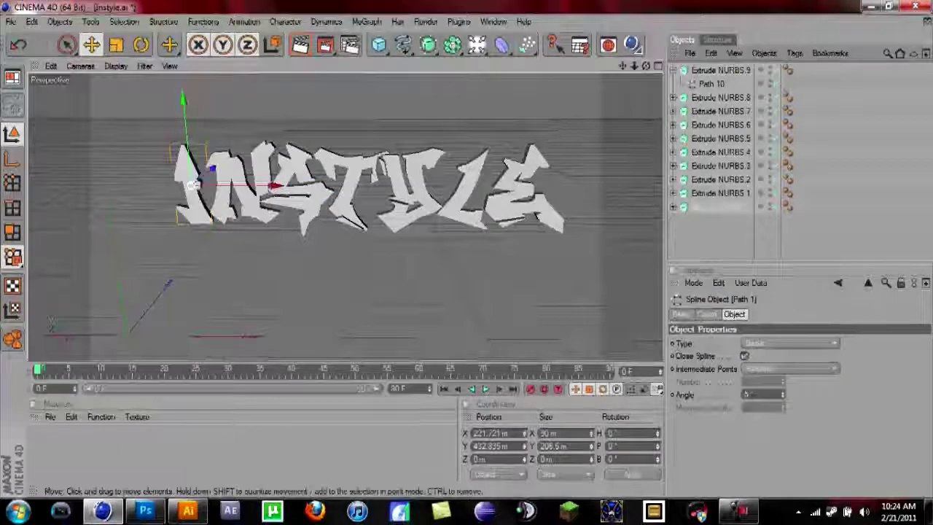
Step: Adjust the position of the small separate piece at the Y's upper left (Path 6) and deselect it
left_click(381, 166)
left_click(382, 166)
left_click(381, 166)
left_click(379, 164)
left_click(382, 162)
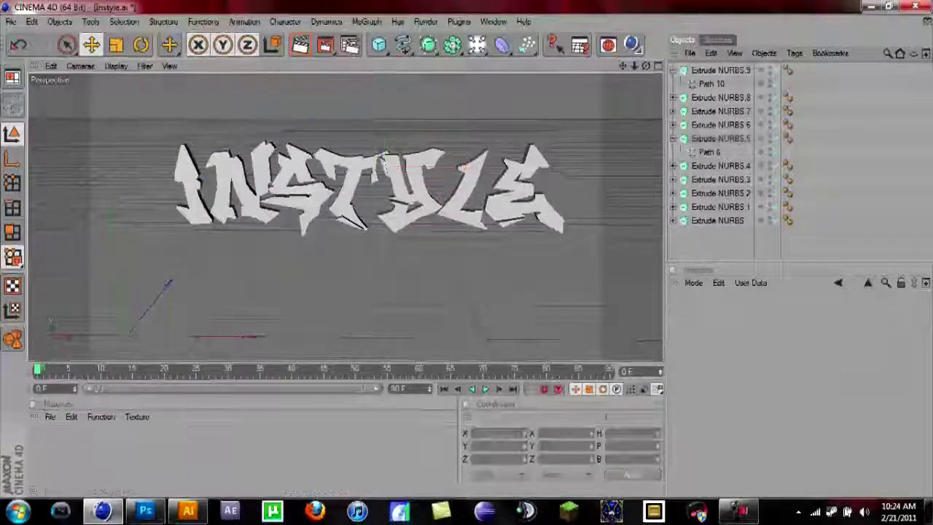
Step: Add a light and an Array object, and place the light inside the array
left_click(526, 45)
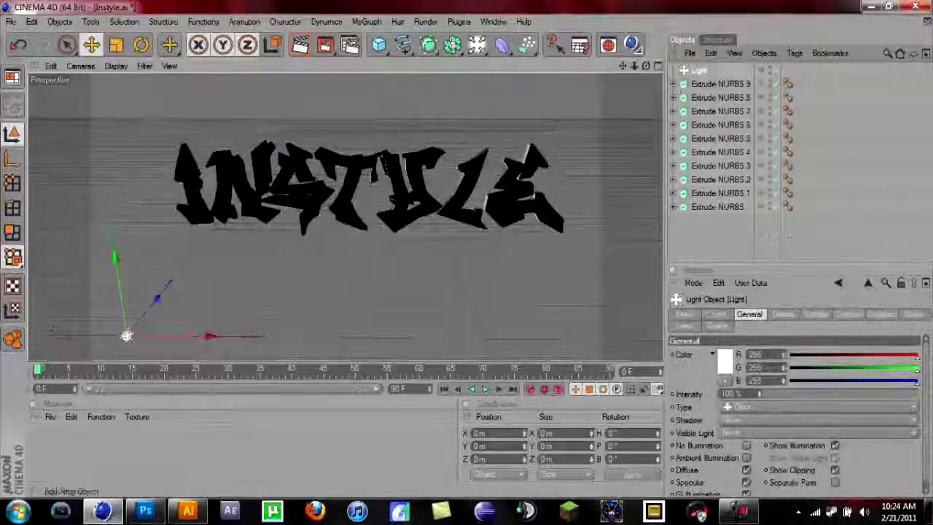
left_click(452, 46)
left_click_drag(698, 84, 698, 70)
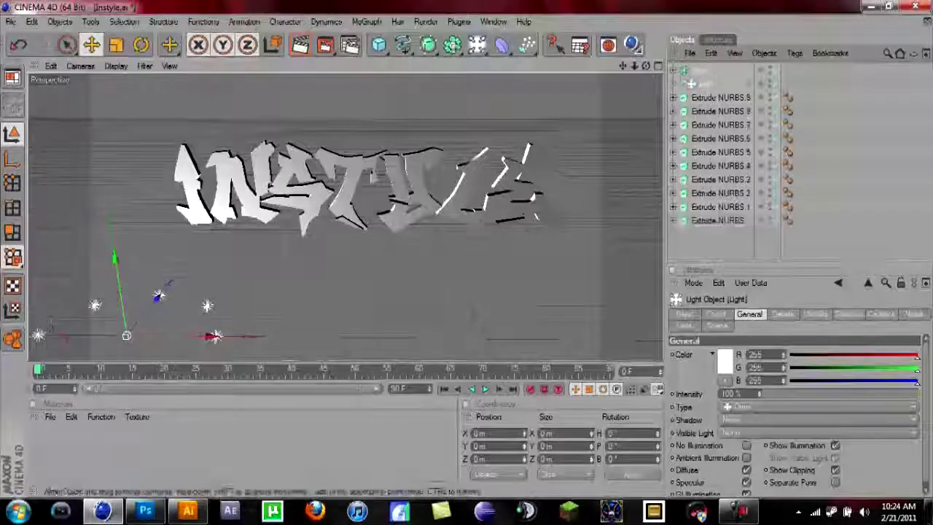
Step: Move the light array along X beneath the text, rotate it upright and reposition it around the letters
left_click(699, 70)
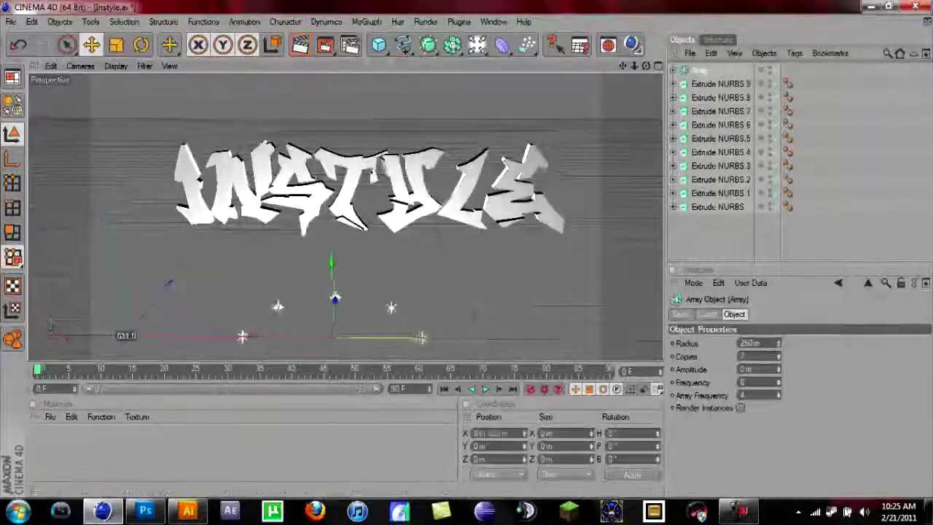
key("r")
left_click_drag(364, 313, 255, 204)
key("e")
left_click_drag(262, 169, 205, 162)
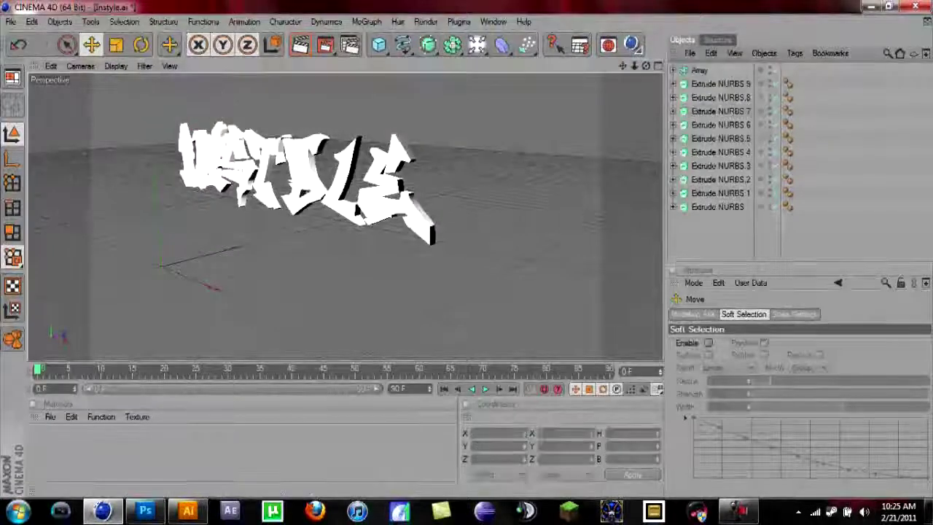
Step: Set the arrayed light's intensity to 22 % and render the front view of the text
key("ctrl+shift+z")
key("ctrl+shift+z")
key("ctrl+shift+z")
key("ctrl+shift+z")
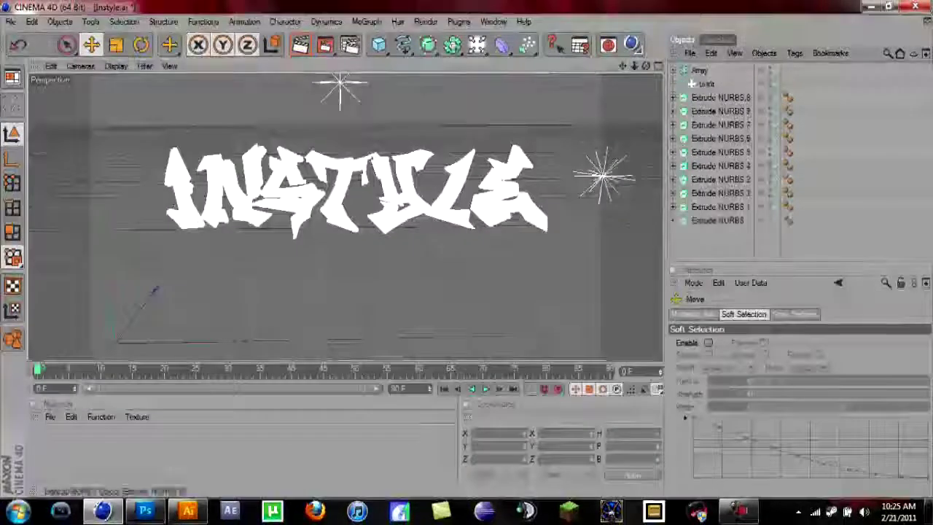
left_click(703, 84)
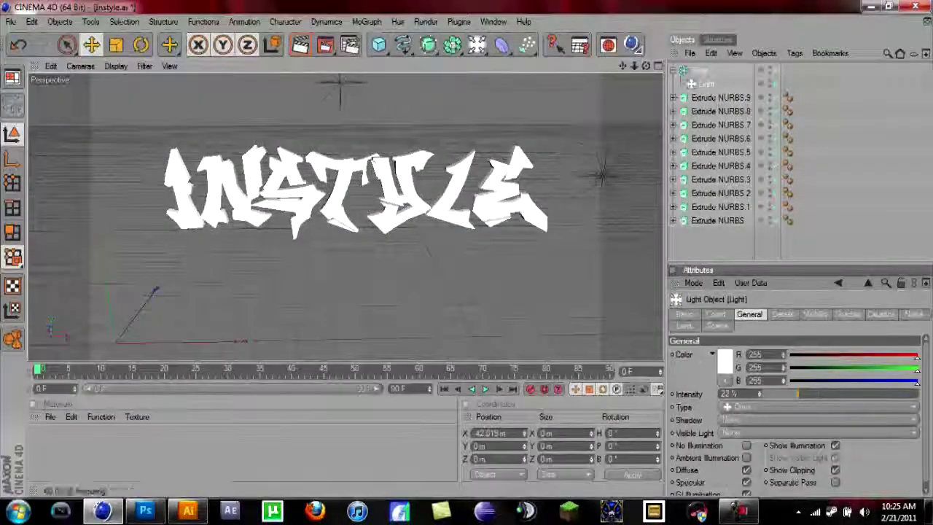
key("ctrl+r")
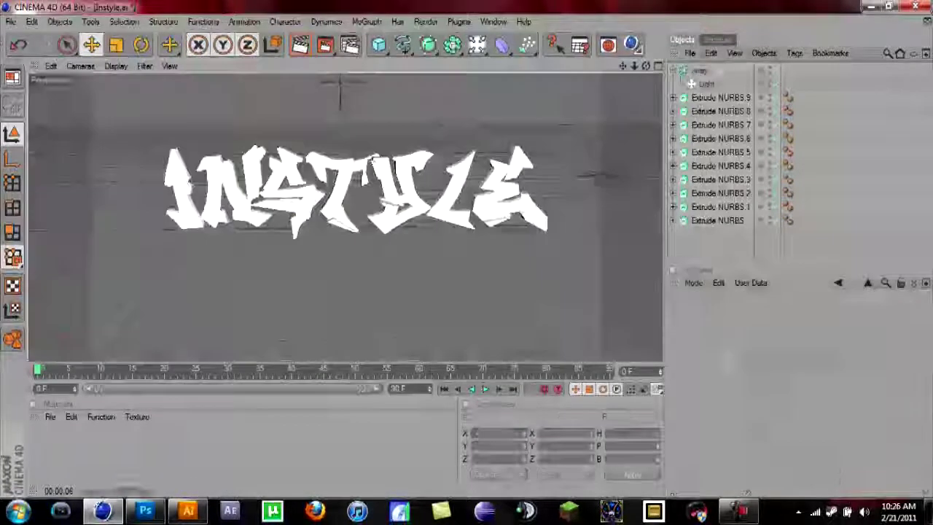
Step: Paste copies of the ten extruded letter objects and set Extrude NURBS.10's start cap to Fillet Cap
key("ctrl+v")
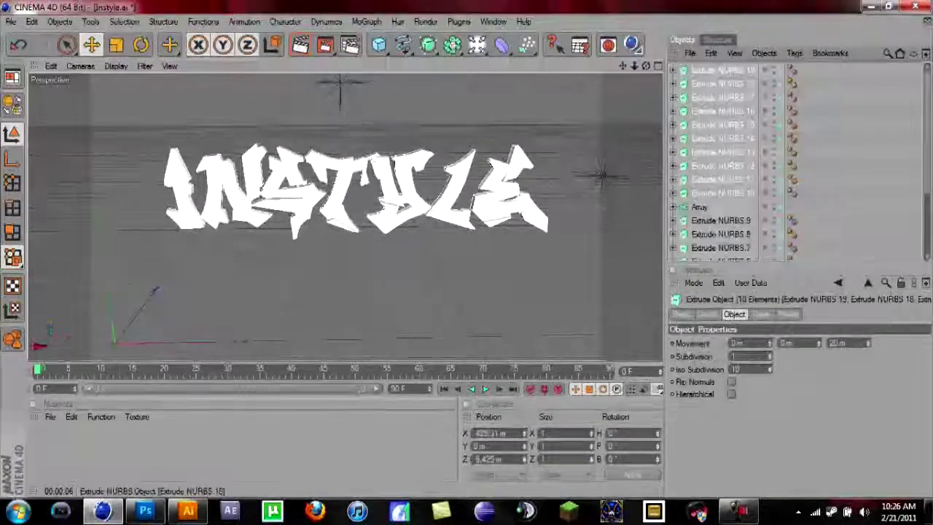
left_click(705, 207)
left_click(672, 193)
left_click(722, 193)
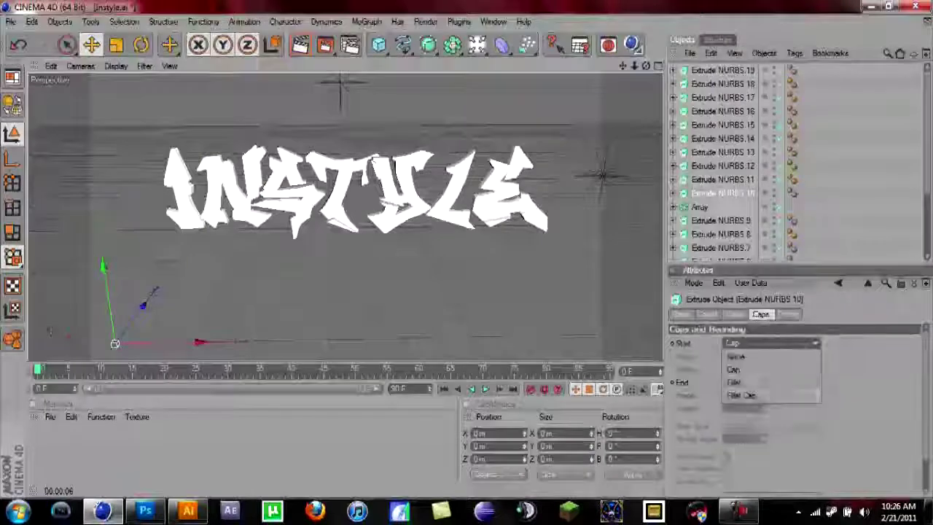
left_click(771, 342)
left_click(751, 396)
Step: Set the start and end caps to Fillet Cap on the duplicated extrusions up to Extrude NURBS.16
left_click(722, 166)
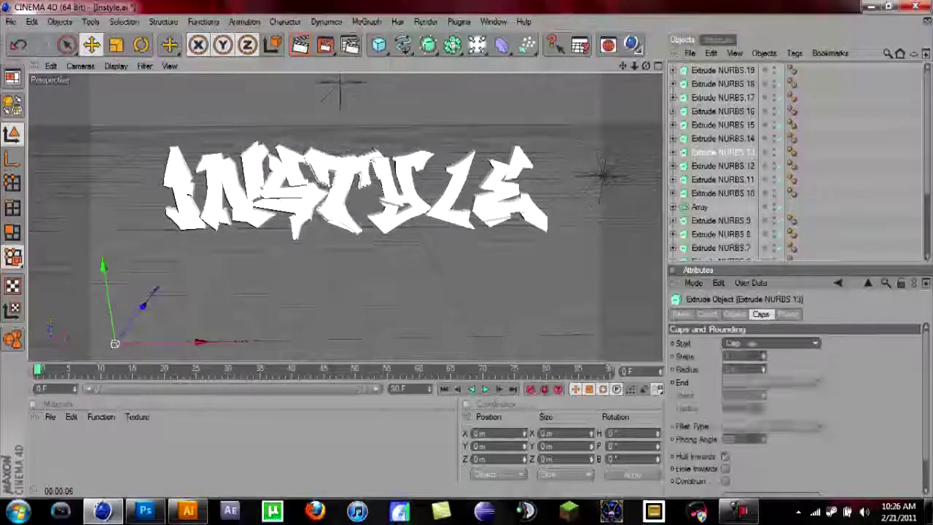
left_click(770, 343)
left_click(751, 395)
left_click(721, 139)
left_click(770, 382)
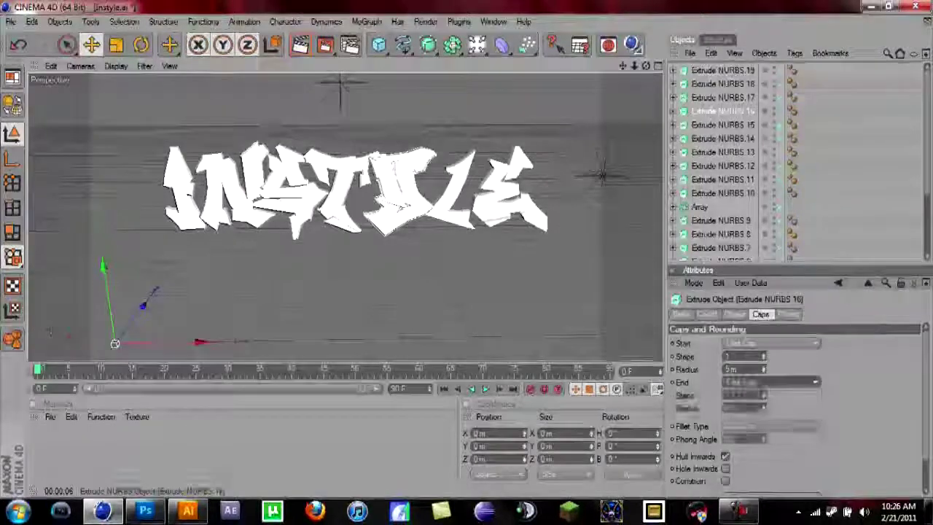
left_click(770, 343)
left_click(751, 396)
left_click(770, 382)
left_click(750, 435)
Step: Set the start and end caps to Fillet Cap on the remaining duplicates, through Extrude NURBS.19
left_click(721, 97)
left_click(771, 342)
left_click(751, 395)
left_click(770, 382)
left_click(750, 435)
left_click(722, 70)
left_click(770, 382)
left_click(750, 436)
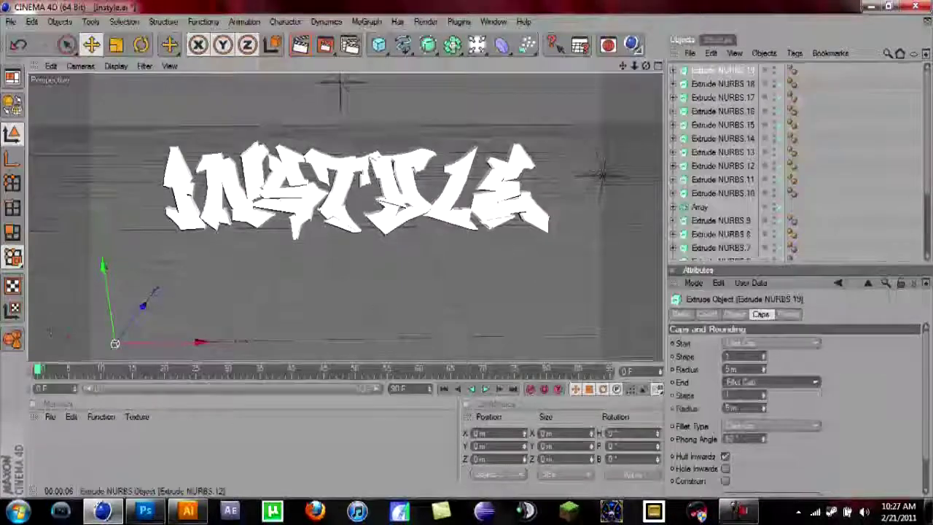
Step: Shift the duplicated E, L, Y, small Y piece and T back in depth behind the original letters
left_click(485, 204)
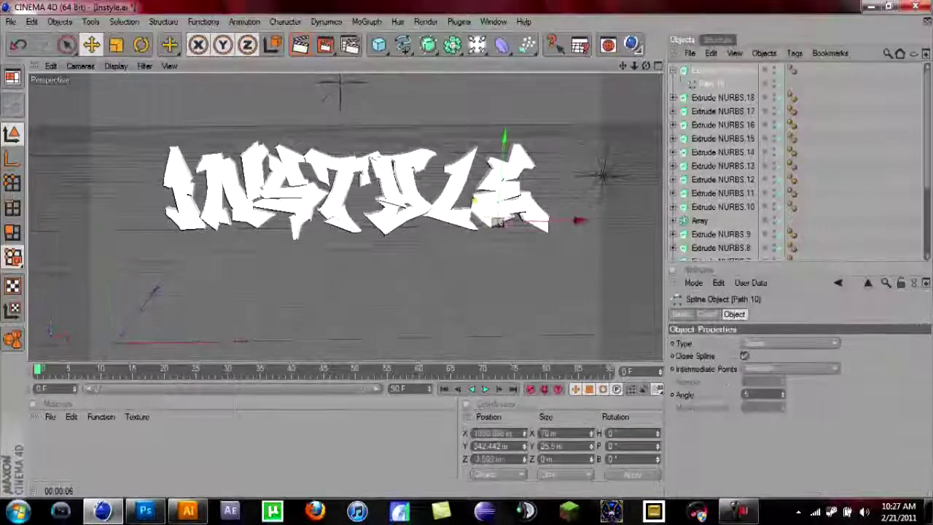
left_click_drag(489, 175, 434, 173)
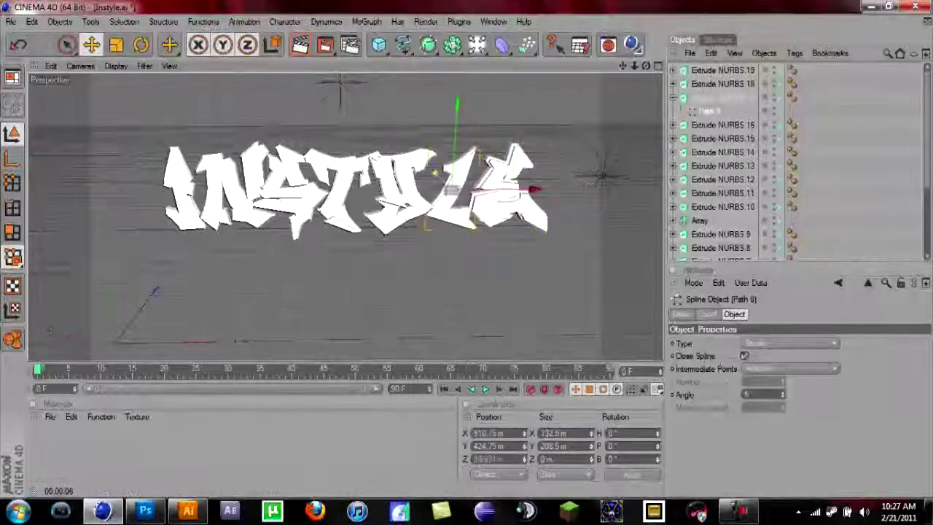
left_click(394, 178)
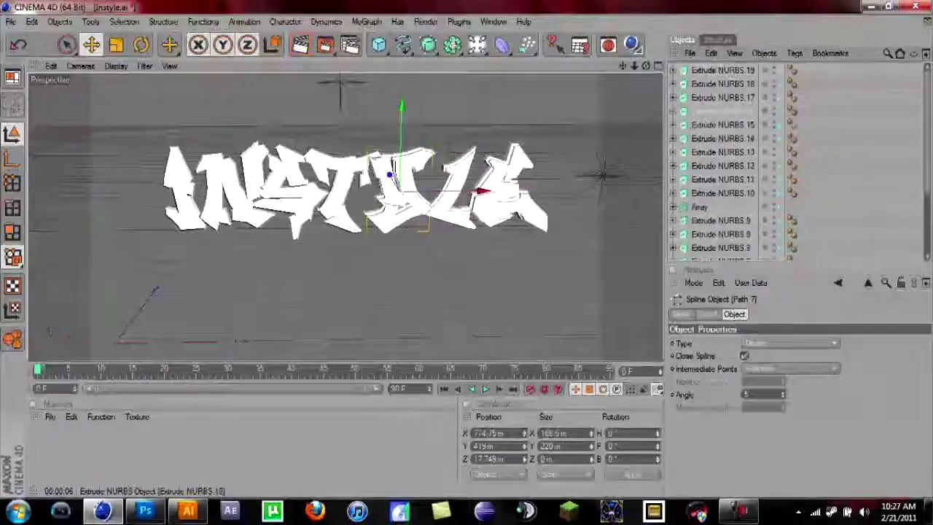
left_click(373, 157)
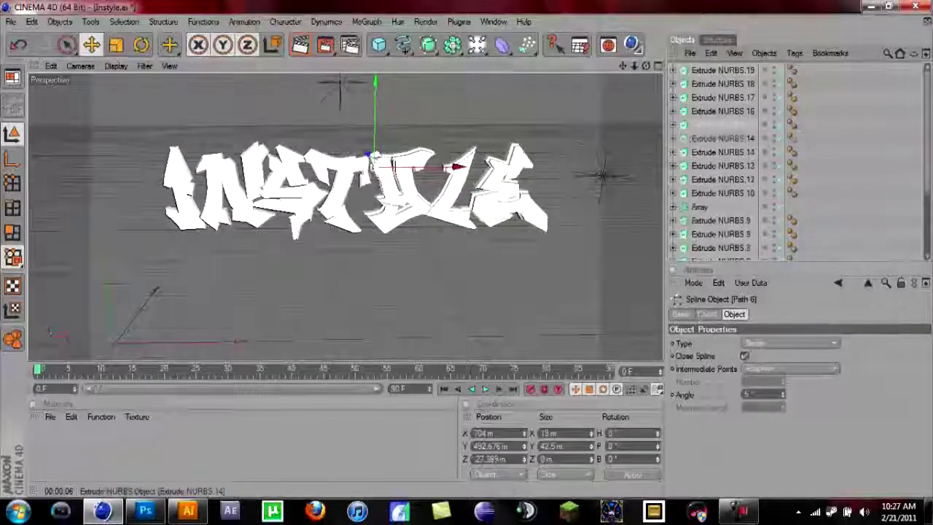
left_click(339, 203)
left_click_drag(339, 225, 342, 193)
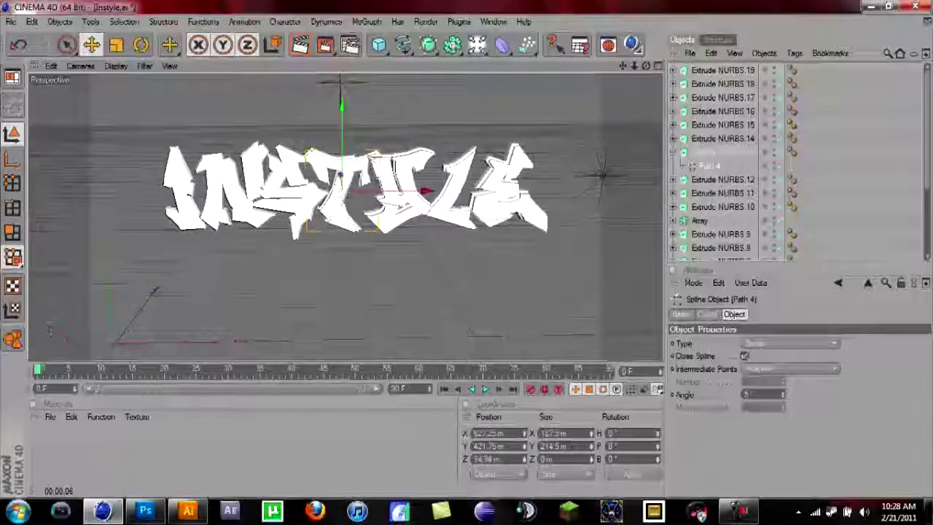
Step: Shift the duplicated S, N and I back in depth behind the original letters
left_click_drag(292, 178, 289, 194)
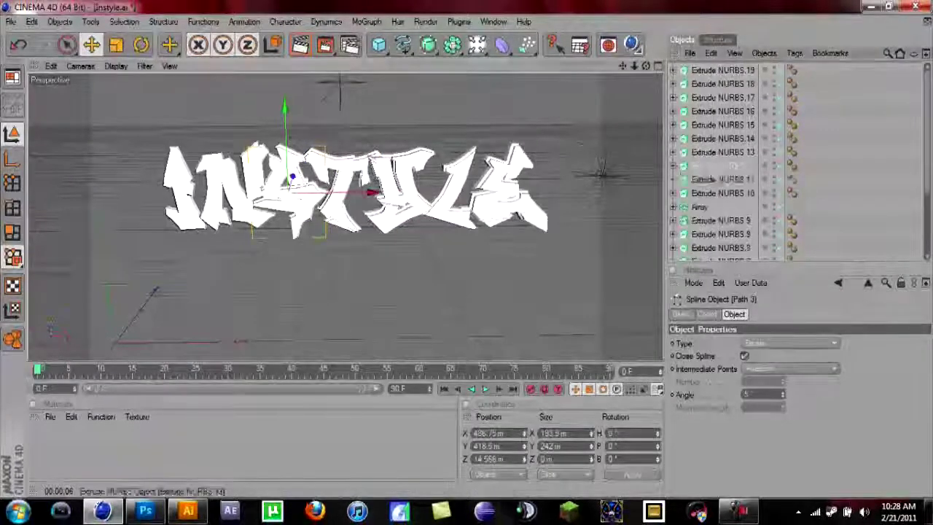
left_click(233, 191)
left_click_drag(246, 171, 245, 186)
left_click(182, 191)
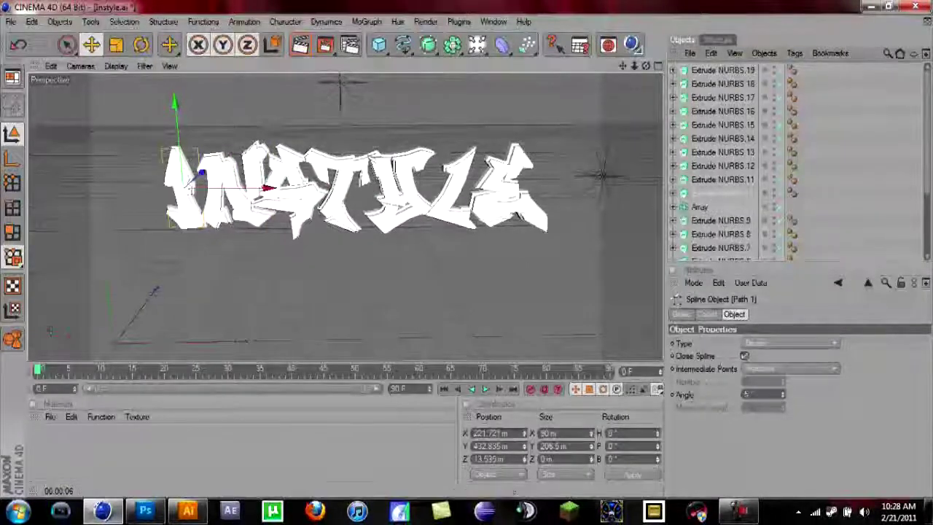
Step: Create a new material and give its colour channel a blue Color shader as texture
double_click(241, 451)
double_click(42, 441)
left_click(298, 201)
left_click(359, 306)
left_click(335, 138)
left_click(320, 274)
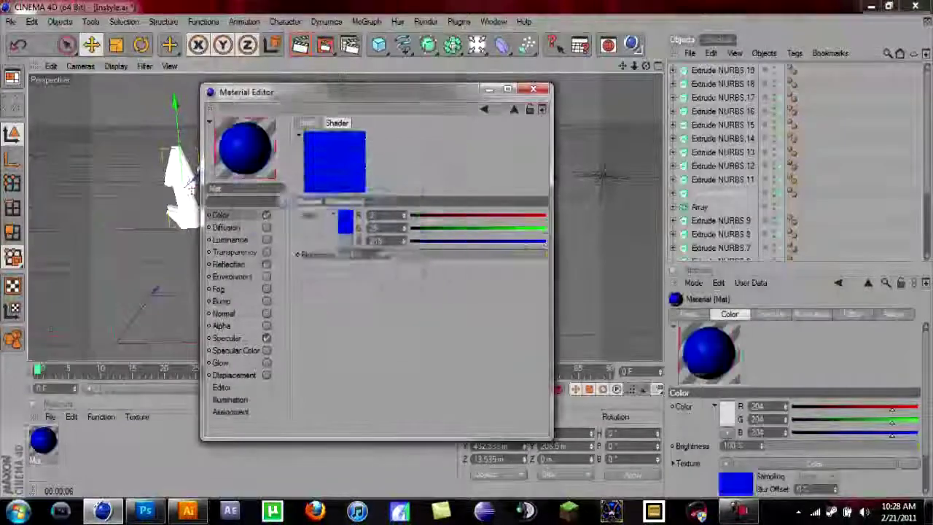
Step: Enable reflection on the blue material and close the Material Editor
left_click(266, 264)
left_click(220, 214)
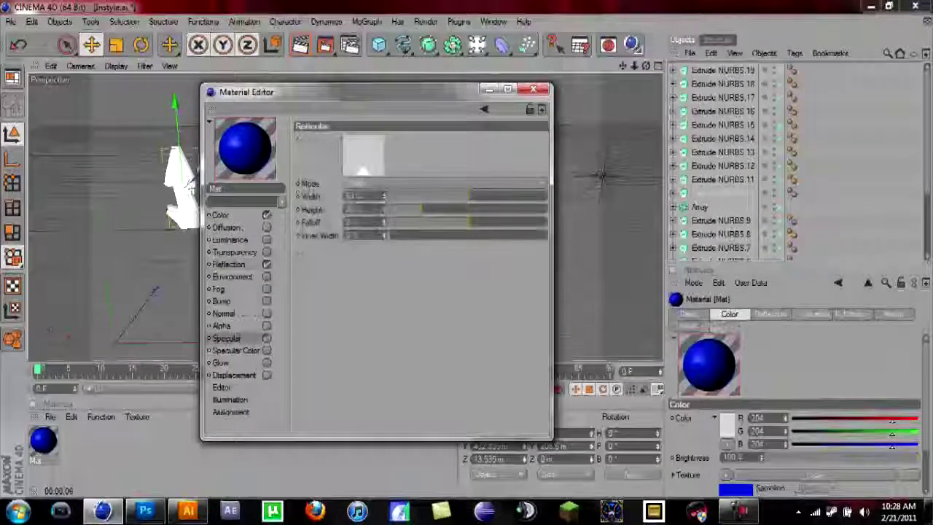
left_click(533, 89)
Step: Apply the blue material to all duplicated extrusions, from Extrude NURBS.10 to Extrude NURBS.19
left_click_drag(42, 441, 721, 179)
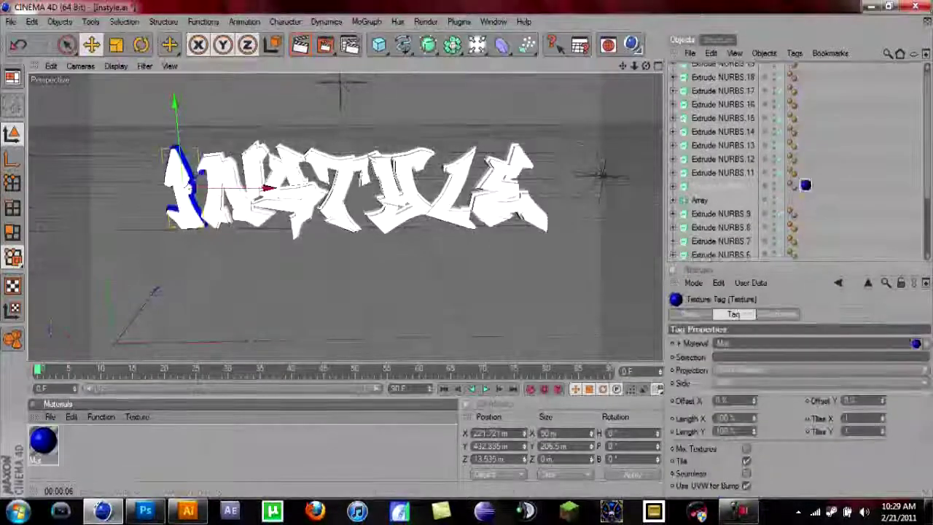
left_click_drag(42, 441, 721, 138)
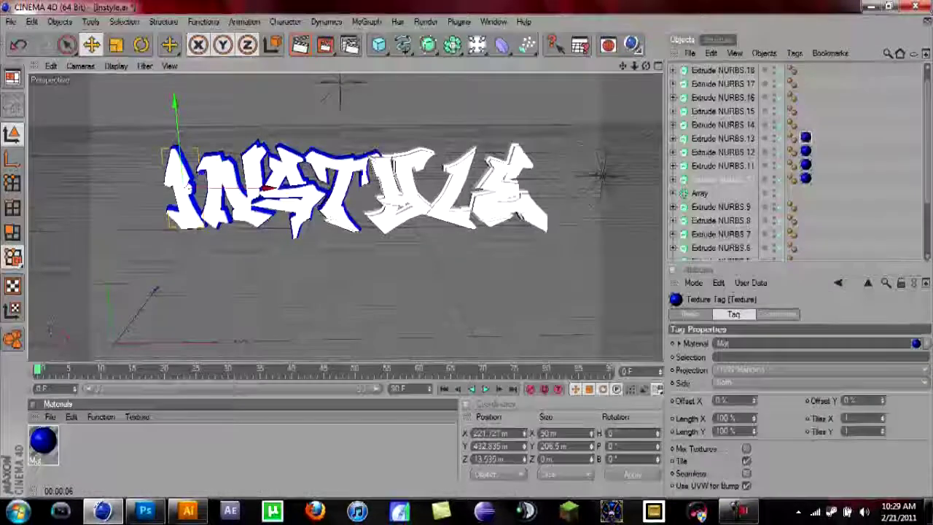
left_click_drag(42, 441, 721, 111)
scroll(722, 146, "up", 1)
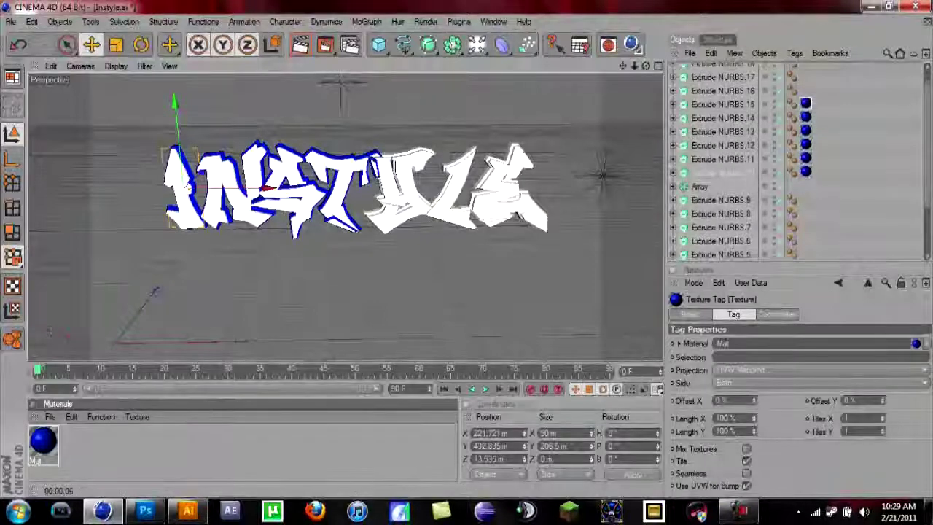
left_click_drag(42, 441, 721, 97)
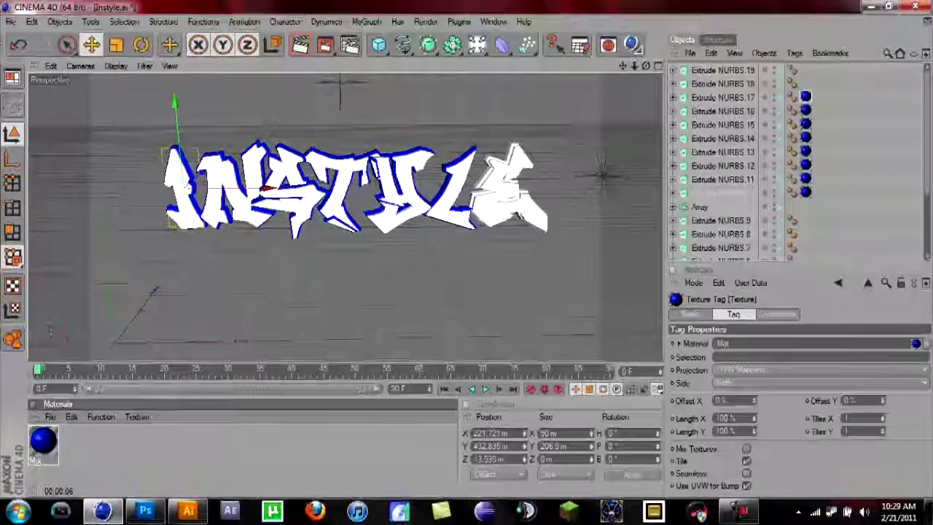
left_click_drag(43, 441, 722, 84)
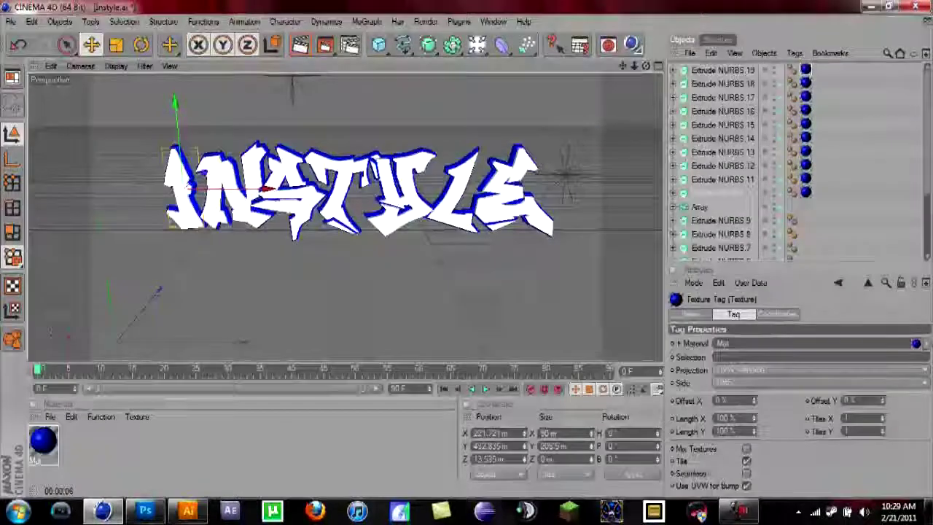
Step: Render the perspective view of the text as a preview and render it to the Picture Viewer
key("ctrl+r")
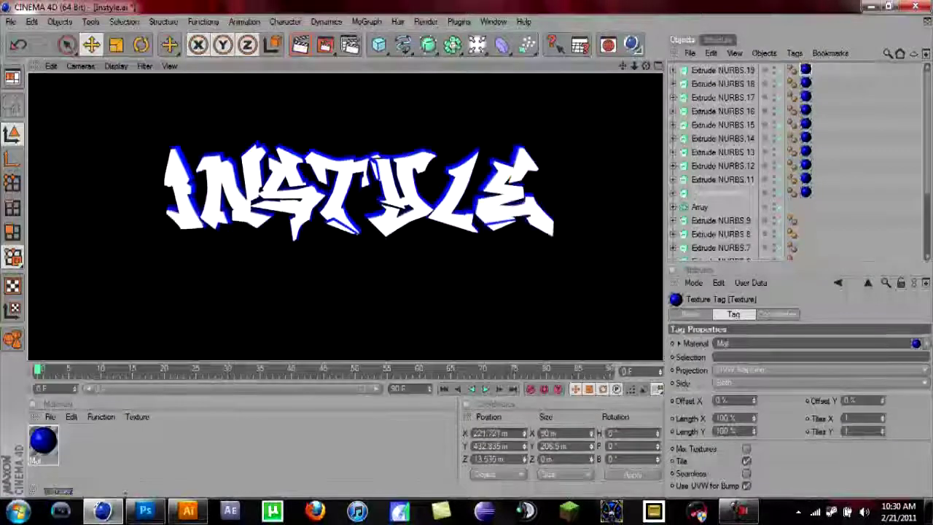
left_click(426, 21)
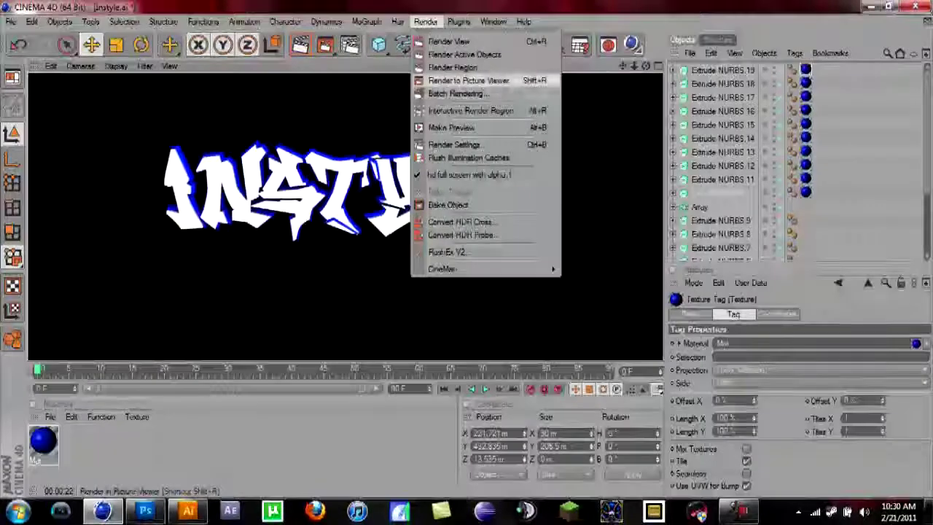
left_click(459, 80)
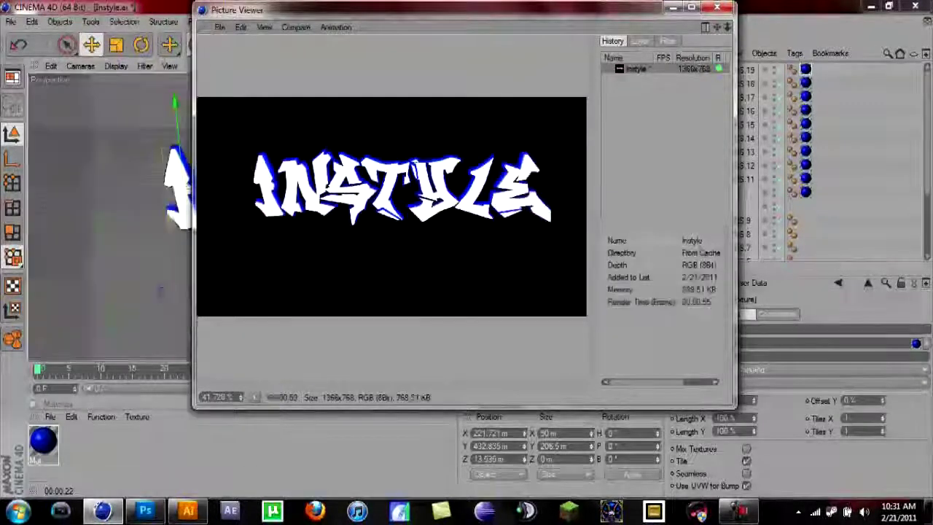
Step: Save the rendered image from the Picture Viewer into the Temp folder
key("ctrl+s")
key("Return")
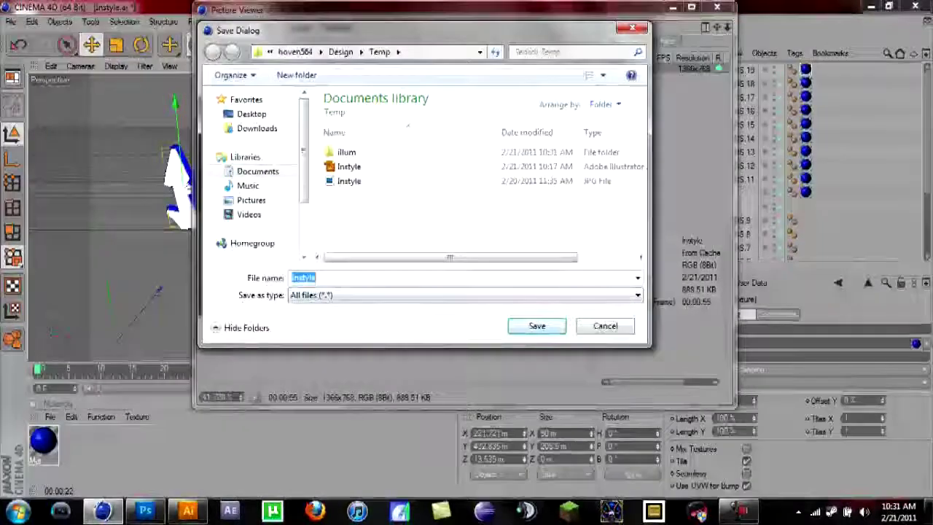
key("Return")
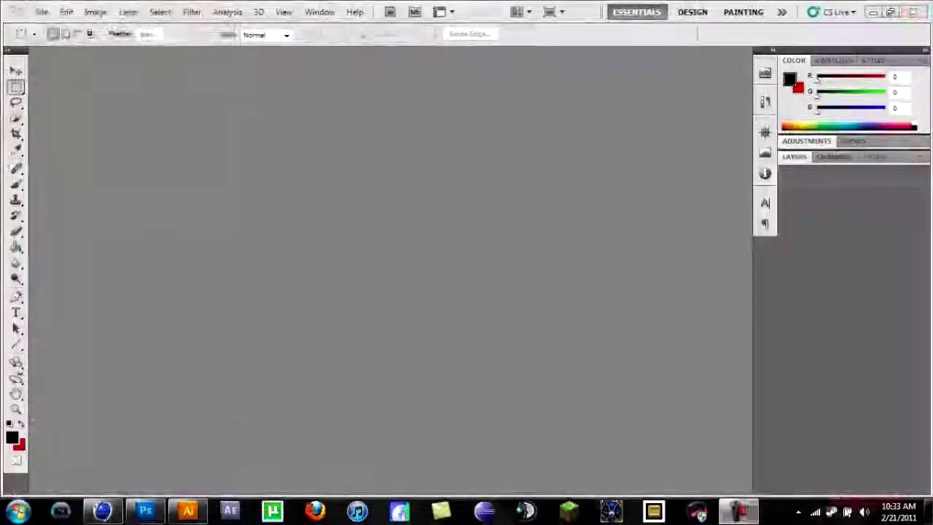
Step: Switch to Photoshop and create a new blank document with the preset size
left_click(42, 12)
left_click(51, 40)
key("Return")
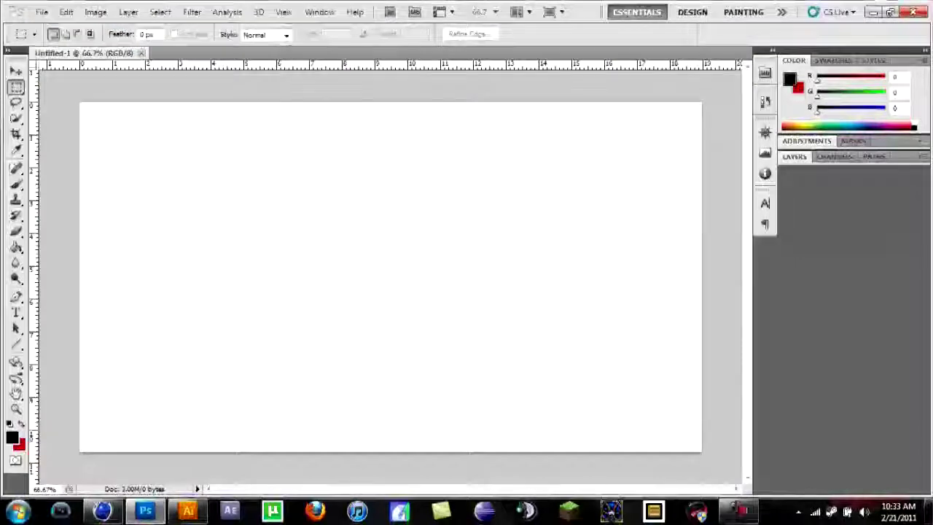
Step: Open the rendered Instylep.psd and bring its lettering into the new document as a layer
key("ctrl+o")
left_click(563, 42)
left_click(446, 133)
double_click(567, 94)
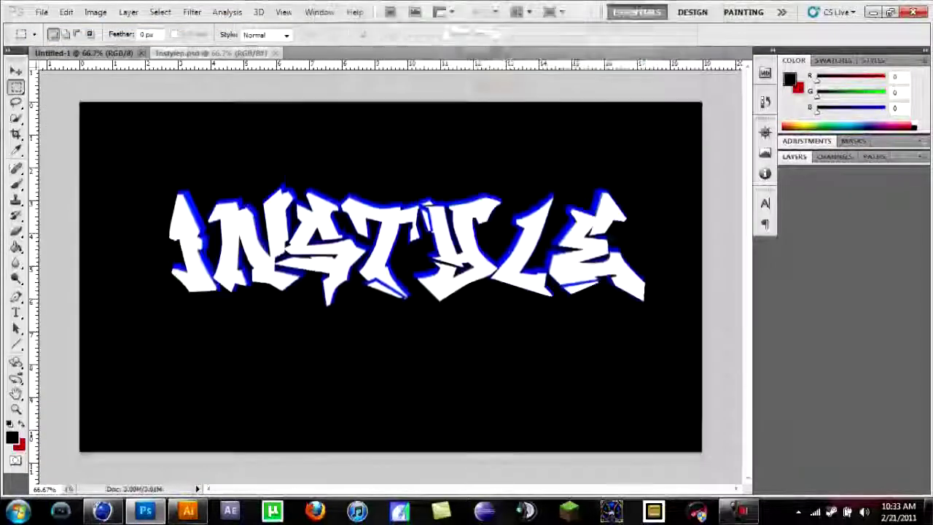
left_click_drag(430, 219, 328, 218)
Step: Scale the lettering to about 82 % width and 79 % height, place it mid-canvas and apply the transformation
key("ctrl+t")
left_click_drag(640, 324, 569, 296)
left_click_drag(373, 247, 388, 260)
double_click(843, 224)
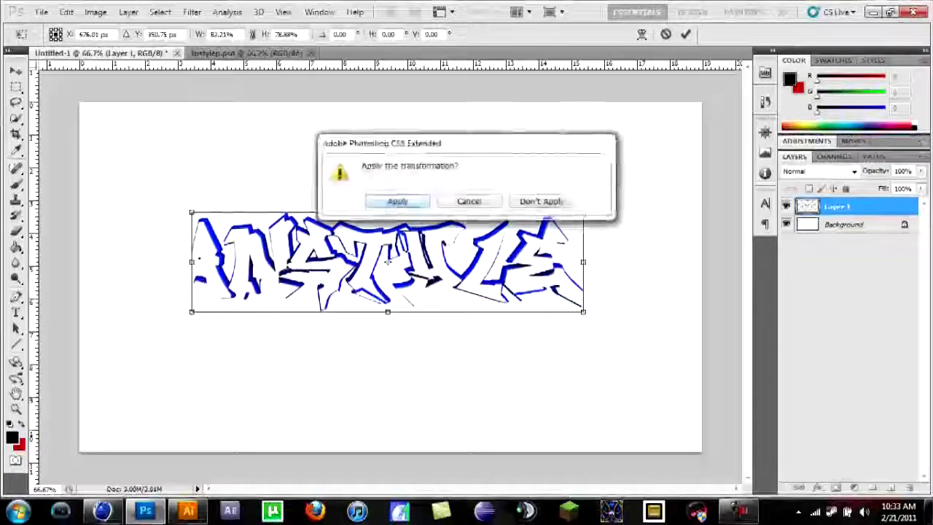
key("Return")
Step: Convert the Background into a regular layer and brush it entirely black
key("Return")
key("b")
mouse_move(525, 204)
left_mouse_down()
mouse_move(109, 350)
mouse_move(182, 415)
mouse_move(397, 408)
mouse_move(677, 198)
mouse_move(678, 408)
mouse_move(524, 124)
mouse_move(277, 107)
left_mouse_up()
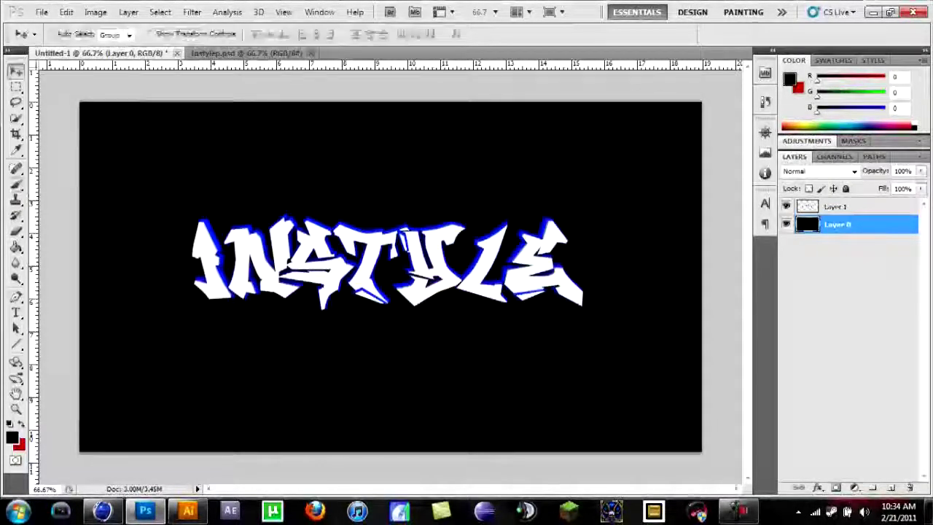
Step: Add the Spacenebula.jpg image beneath the lettering and blend it with Screen at 12 % opacity
key("ctrl+o")
double_click(644, 102)
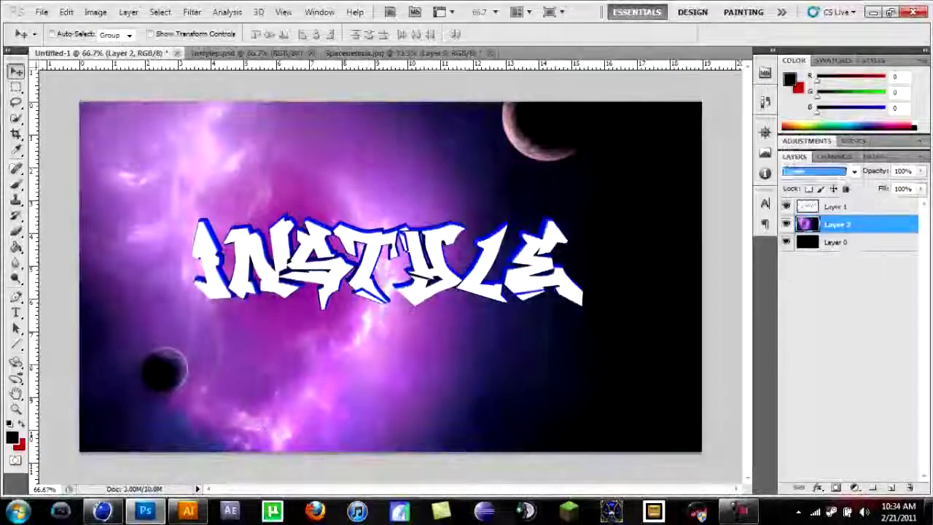
left_click_drag(921, 171, 864, 185)
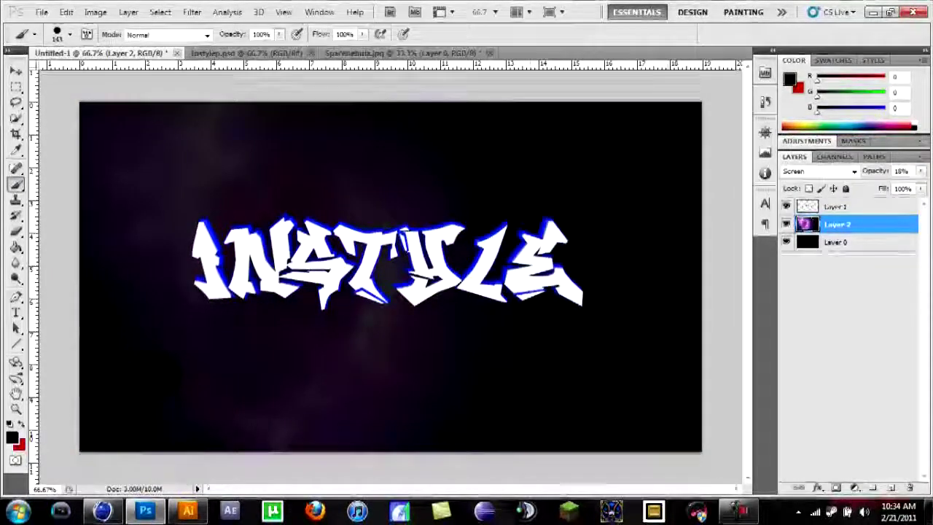
key("v")
mouse_move(921, 171)
left_mouse_down()
mouse_move(898, 185)
mouse_move(864, 185)
left_mouse_up()
Step: Add the Anamorphic flare image beneath the lettering and set its blend mode to Screen
key("ctrl+o")
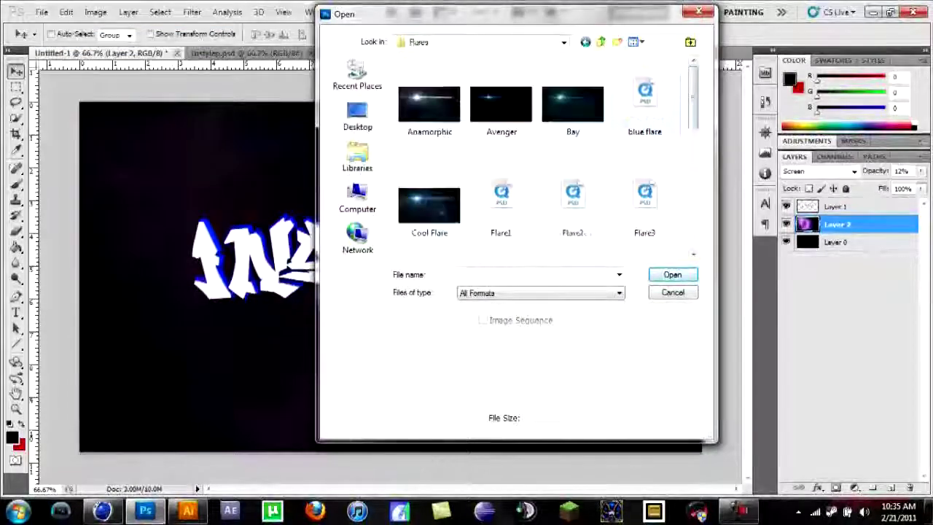
double_click(429, 104)
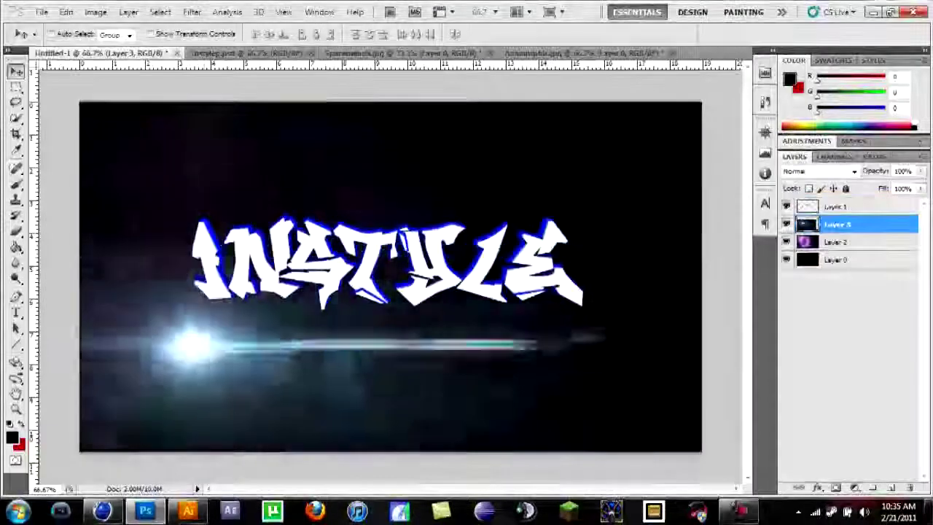
left_click(854, 171)
left_click(801, 110)
Step: Set the flare layer's opacity to 38 % and move it below the nebula layer
left_click(921, 170)
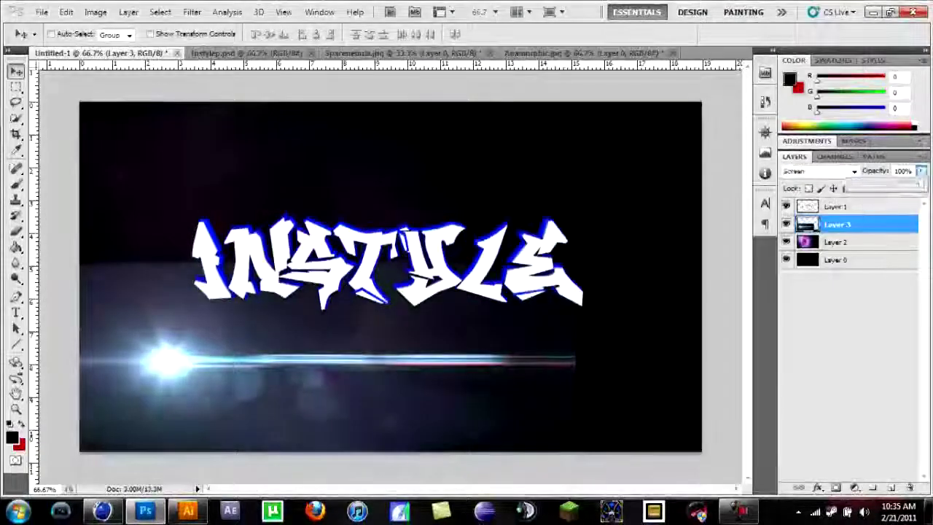
left_click_drag(913, 183, 874, 184)
key("ctrl+bracketleft")
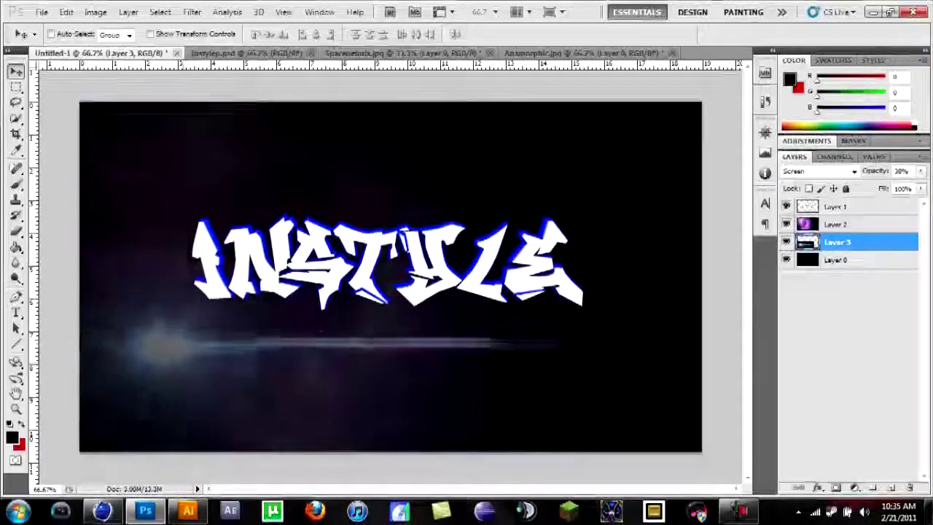
Step: Shrink the flare to a small streak, tilt it upward and place it below the letter I
key("ctrl+t")
left_click_drag(570, 248, 298, 366)
left_click_drag(173, 408, 208, 343)
left_click_drag(349, 437, 366, 379)
left_click_drag(292, 250, 206, 352)
left_click_drag(157, 409, 182, 352)
left_click_drag(254, 341, 233, 340)
key("Return")
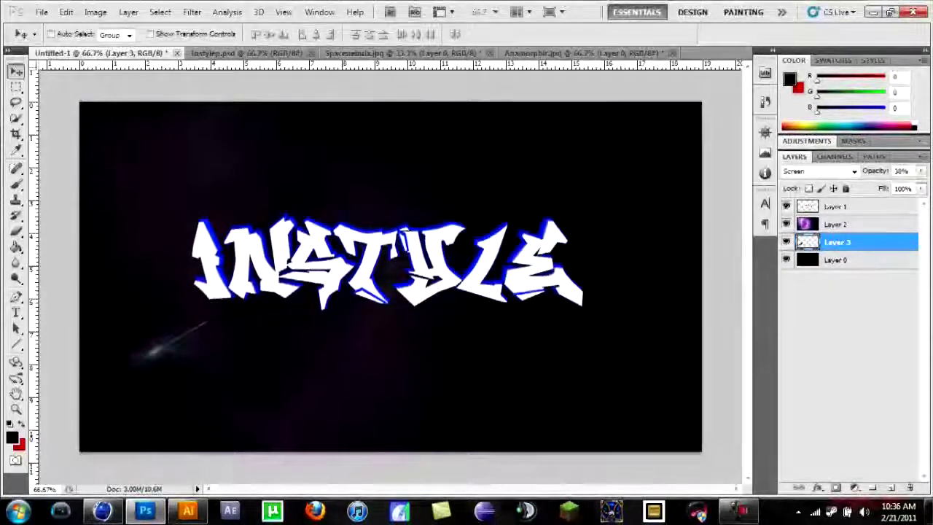
Step: Set up the Brush tool with a size of 77 px and an opacity of 46 %
key("b")
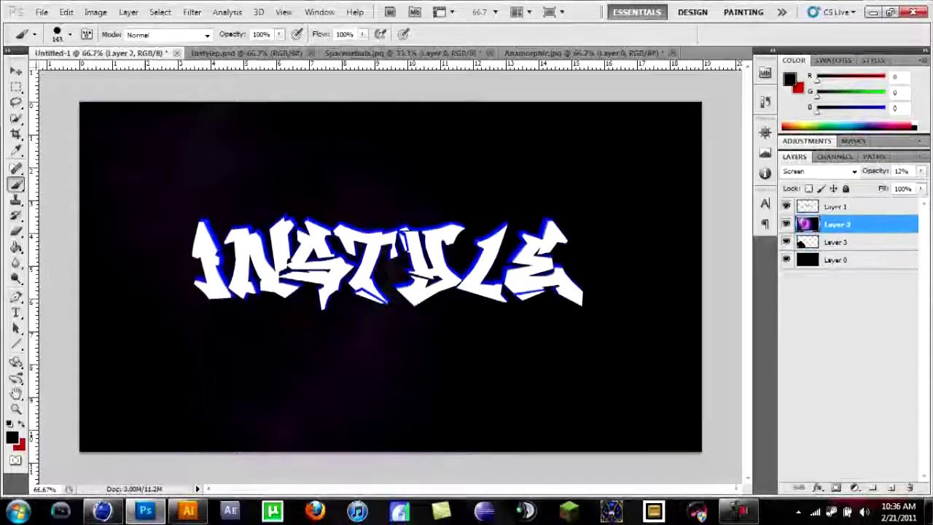
left_click(70, 35)
key("Escape")
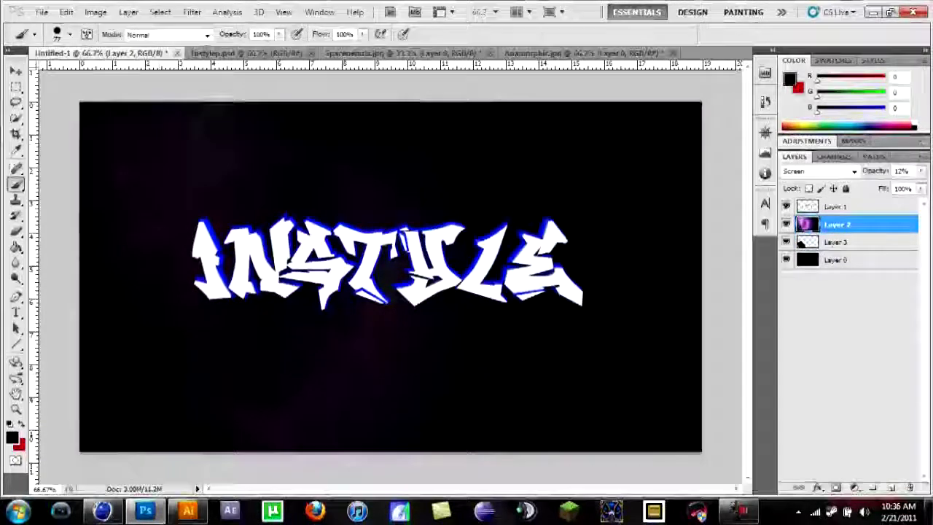
left_click_drag(279, 34, 242, 47)
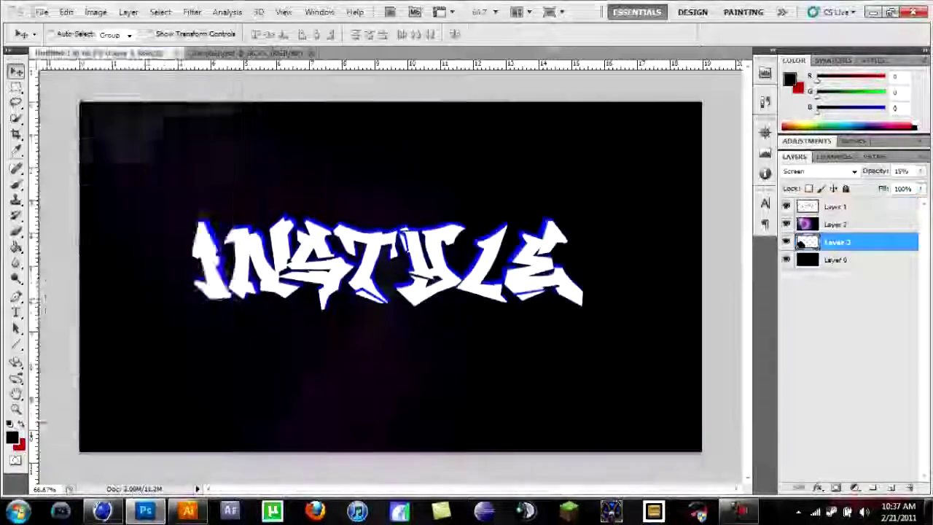
Step: Browse the Flares folder and add the Flare4.psd image directly beneath the nebula layer
key("ctrl+o")
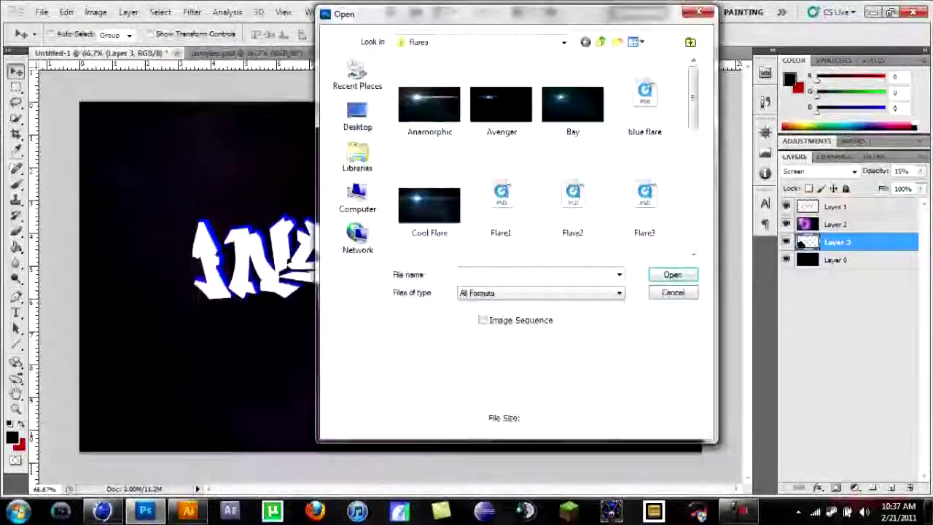
scroll(539, 182, "down", 5)
left_click(502, 226)
left_click(429, 226)
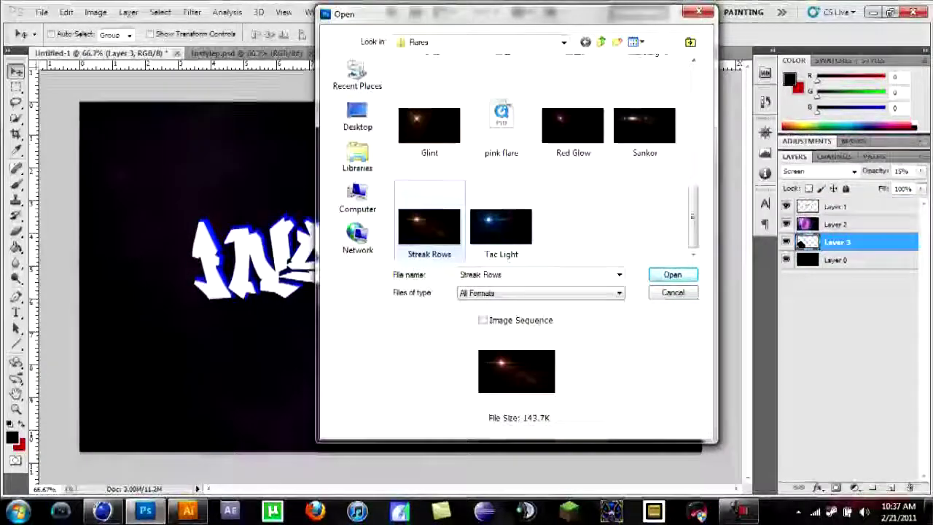
scroll(540, 182, "up", 5)
left_click(502, 219)
key("Return")
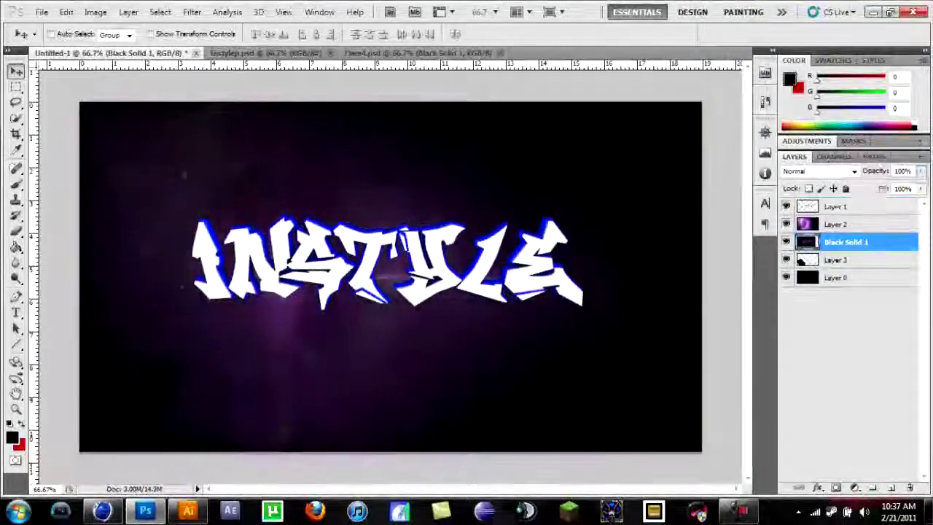
Step: Blend the Flare4 layer with Screen at 36 % opacity and scale it to about 92 % width and 95 % height
left_click(816, 170)
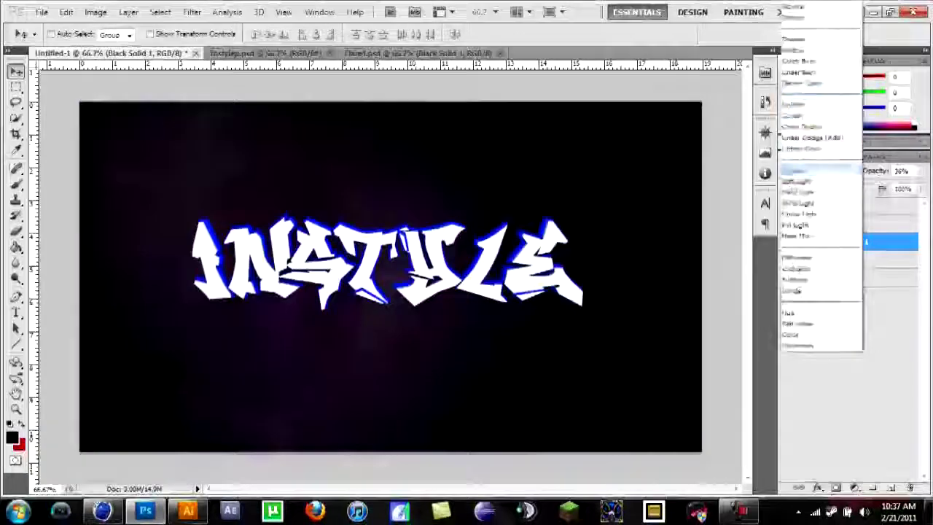
left_click(809, 124)
key("ctrl+t")
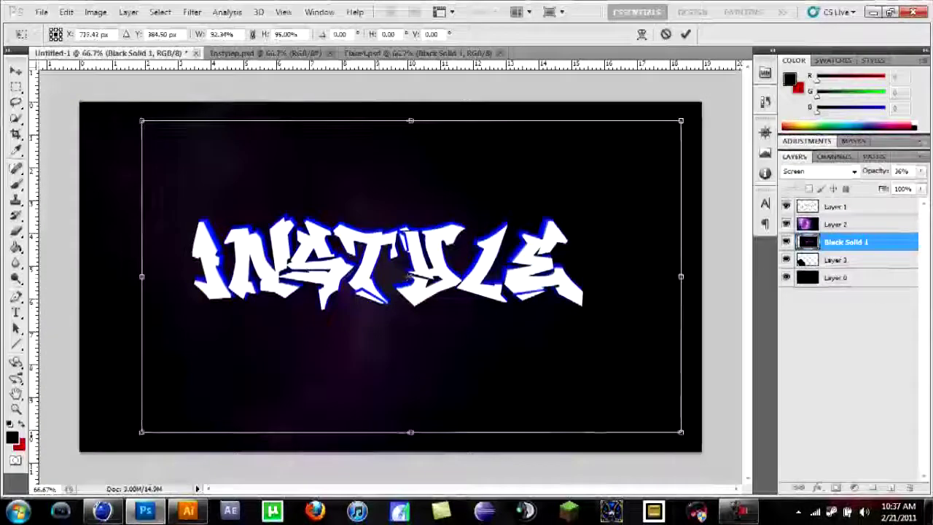
key("Return")
Step: Open blue flare.psd from the Flares folder and add it to the composition as the topmost layer
key("ctrl+o")
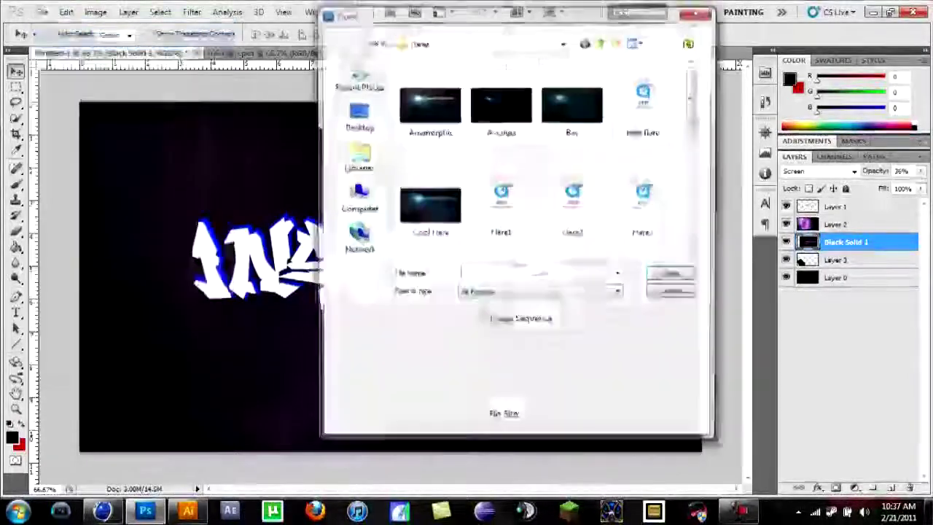
left_click(644, 102)
key("Return")
left_click_drag(364, 277, 240, 269)
key("ctrl+shift+bracketright")
Step: Resize the blue flare and position its glow along the upper edge of the canvas
key("ctrl+t")
left_click_drag(298, 80, 716, 333)
key("v")
key("Return")
key("shift+Up")
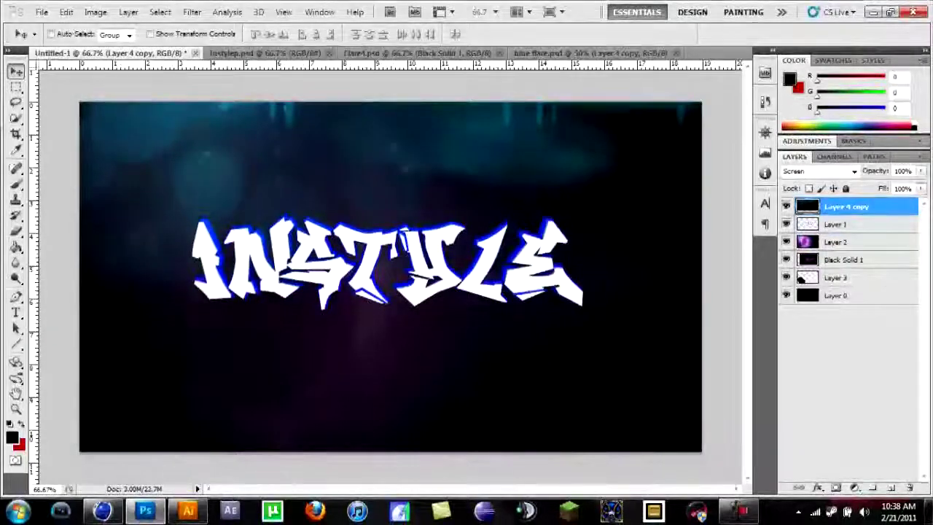
Step: Set the blue flare layer's opacity to 10 % and check its channels in the blending options, keeping Screen mode
left_click(806, 141)
left_click(795, 386)
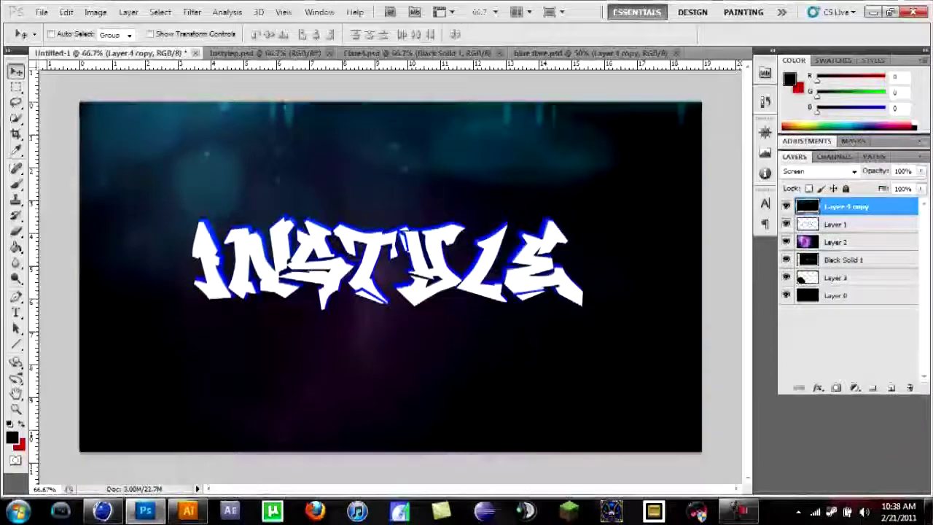
key("1")
right_click(845, 207)
left_click(749, 188)
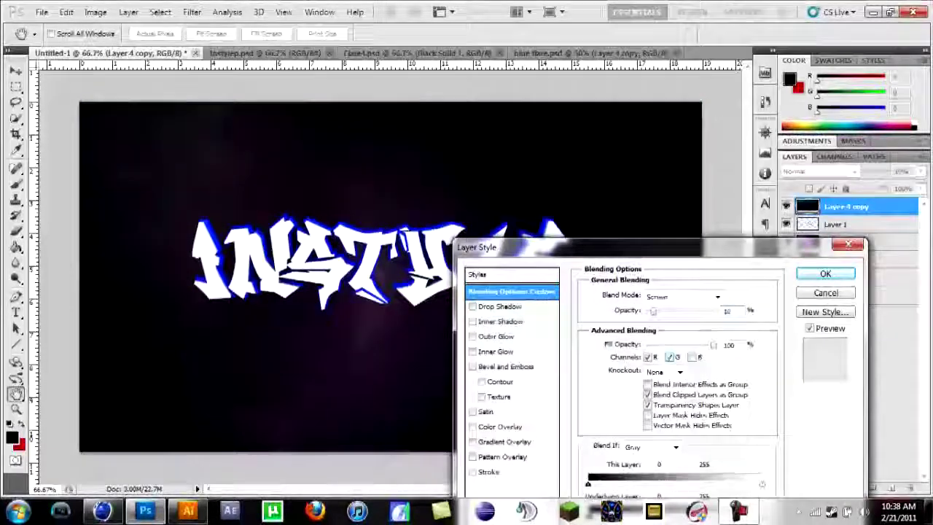
key("Return")
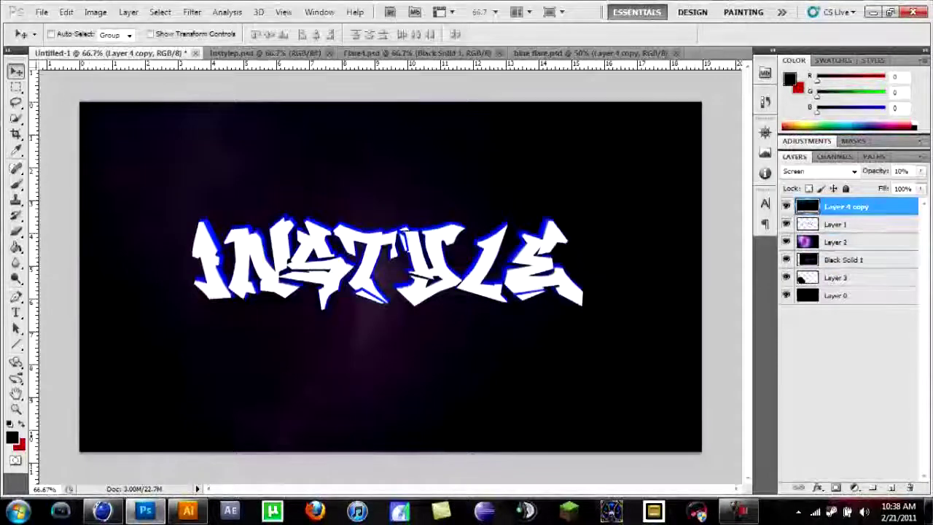
Step: Create a new empty layer directly beneath the lettering layer
key("ctrl+shift+alt+n")
key("ctrl+bracketleft")
key("ctrl+bracketleft")
Step: Choose the brush tip labelled 697 and set its size to 422 px
left_click(70, 34)
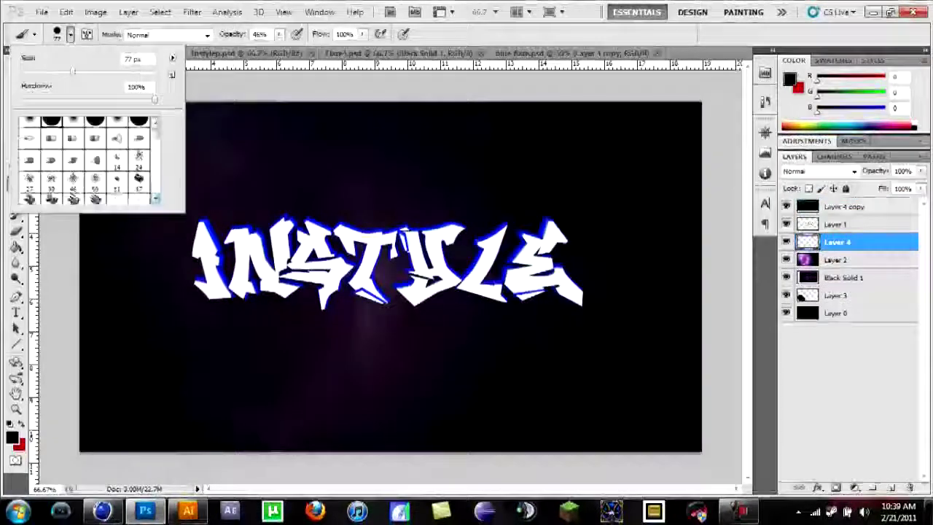
scroll(88, 160, "down", 10)
left_click(116, 170)
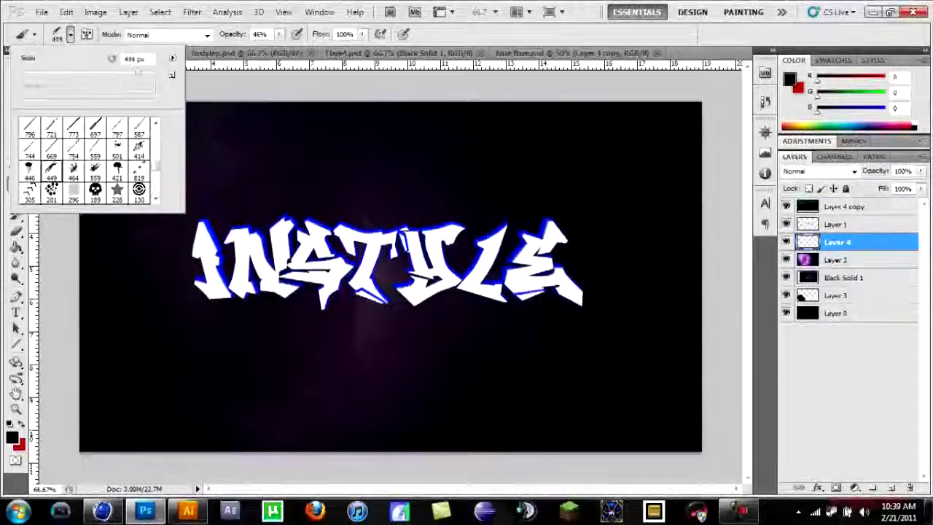
left_click(73, 170)
scroll(87, 160, "down", 10)
left_click(95, 184)
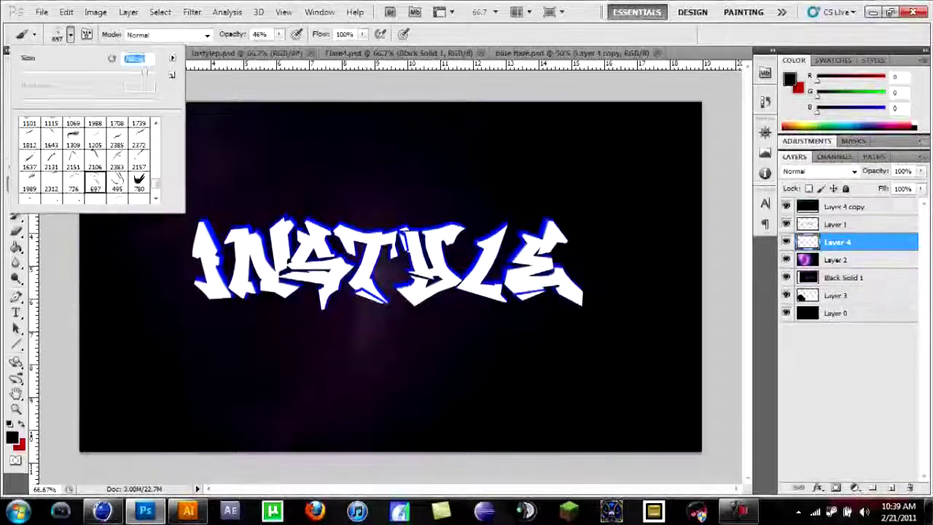
left_click_drag(145, 70, 142, 70)
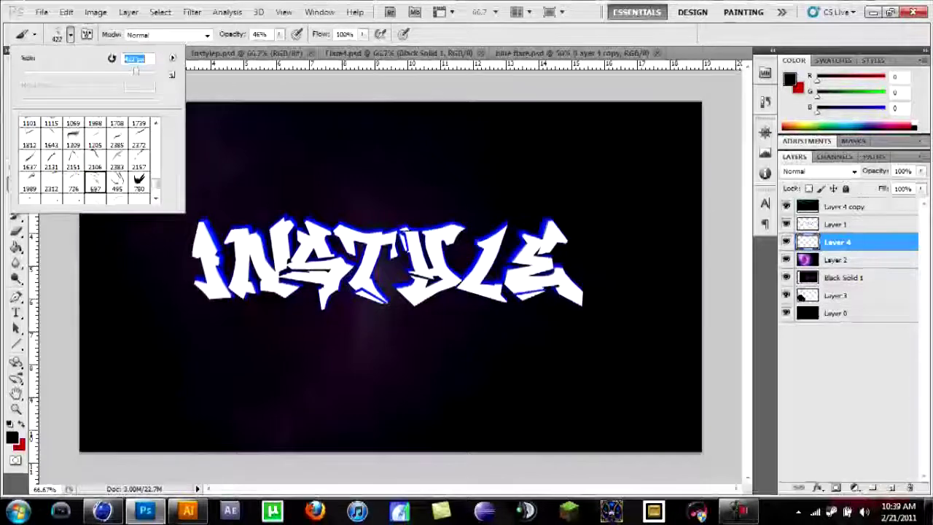
key("Return")
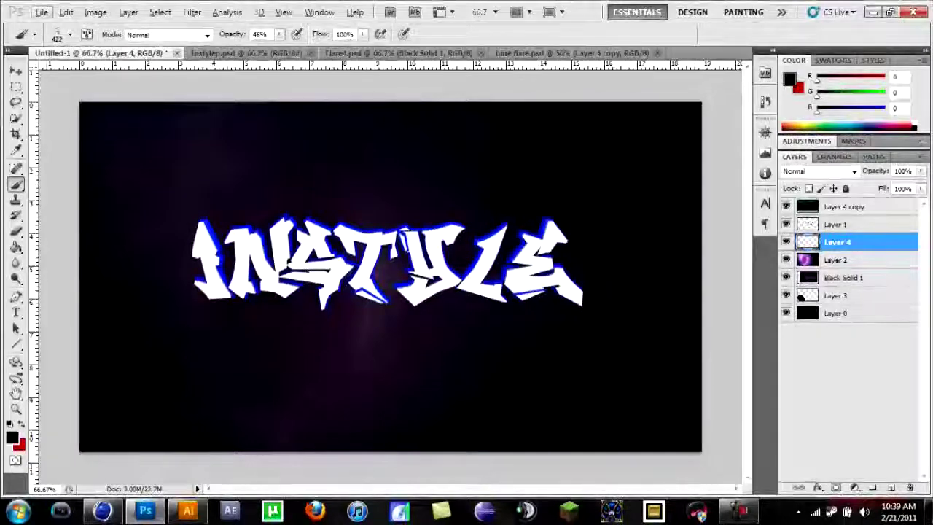
Step: Set the foreground color to a dark blue
left_click(11, 438)
left_click(477, 183)
left_click(605, 110)
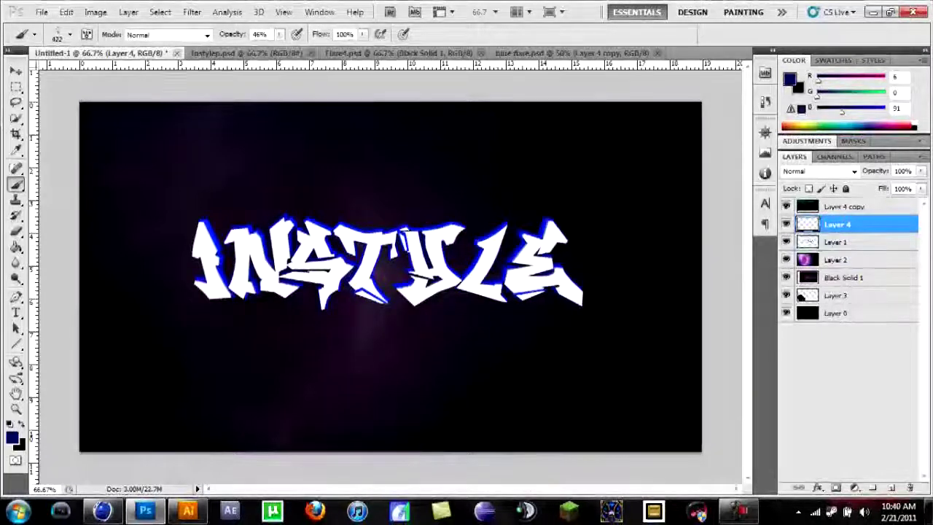
Step: Try dark blue brush marks over the letters L and E, undo one and change the brush size to 476 px
left_click_drag(489, 251, 536, 258)
key("ctrl+z")
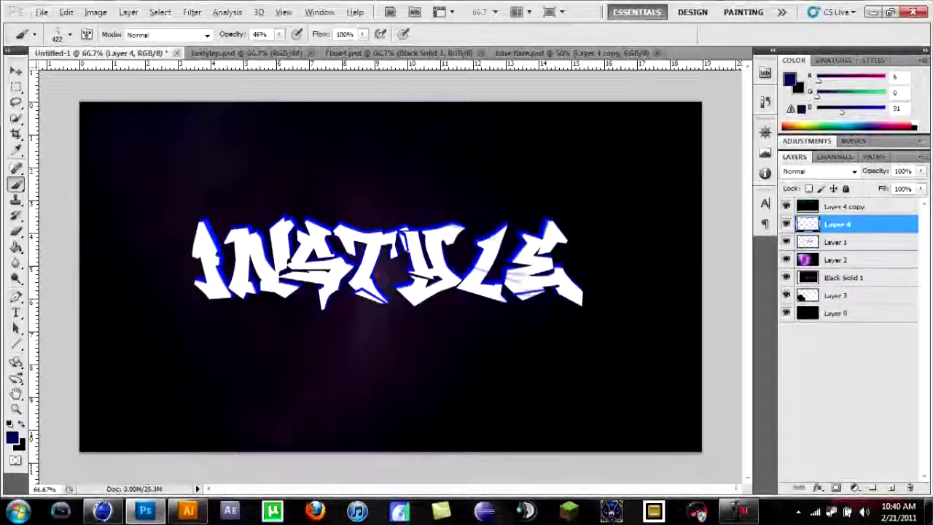
left_click(70, 34)
key("Return")
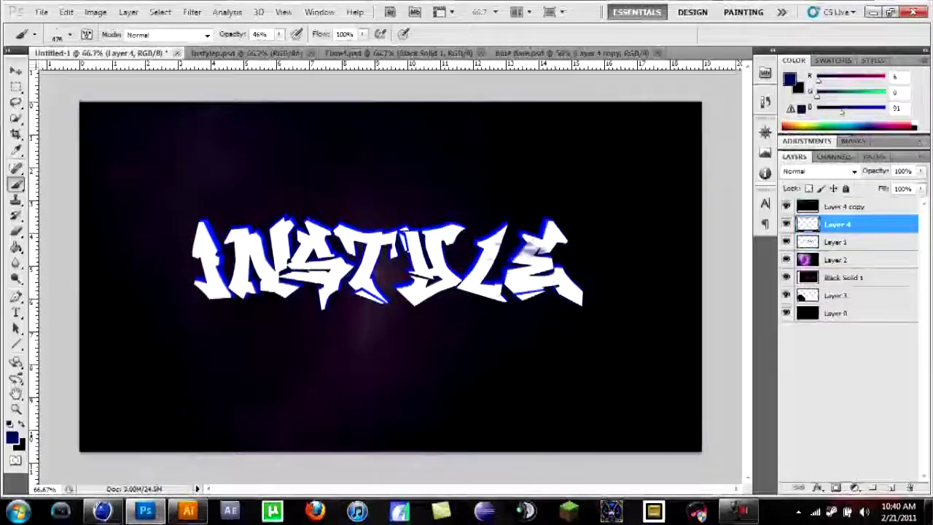
Step: Move the brush-mark layer beneath the lettering at 48 % opacity and switch to the 780 px brush tip
key("ctrl+[")
left_click(70, 34)
key("Return")
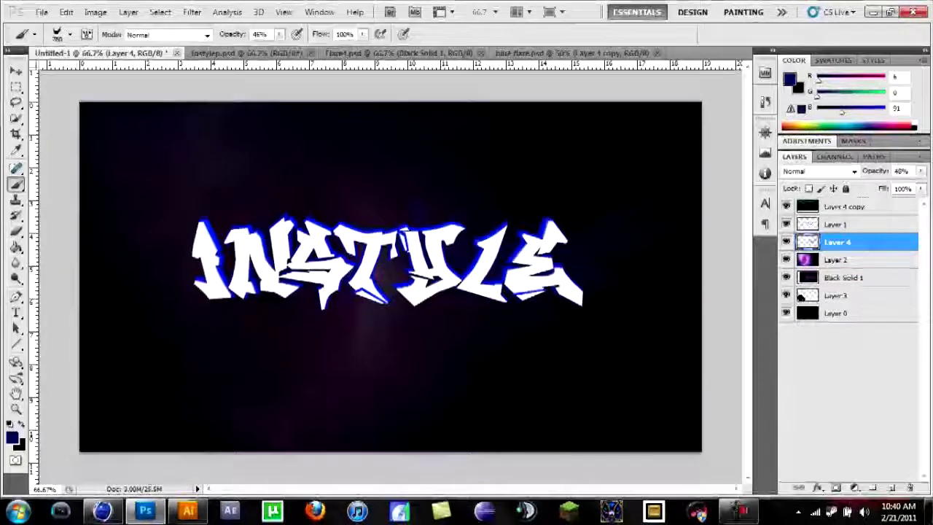
Step: Paint black on the brush-mark layer with a 174 px hard round brush, and set the layer's blend mode to Screen
left_click(70, 34)
type("174")
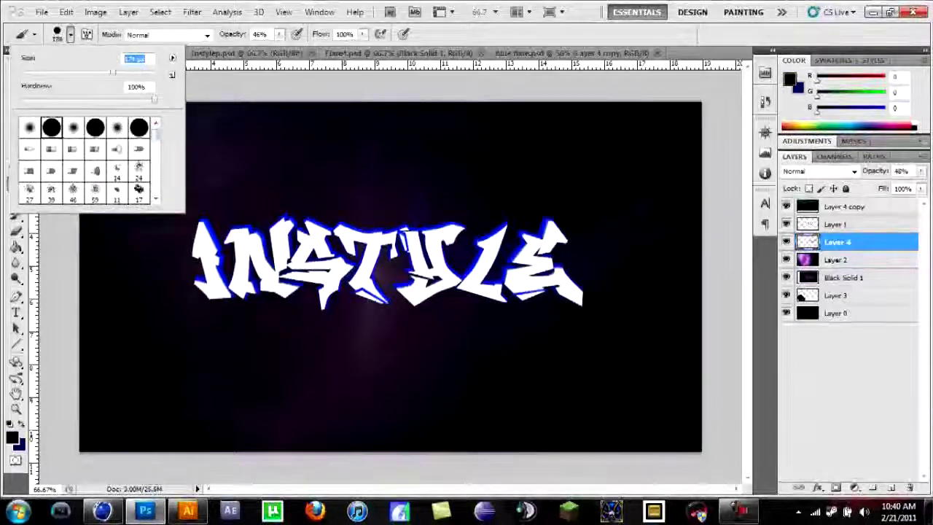
key("Return")
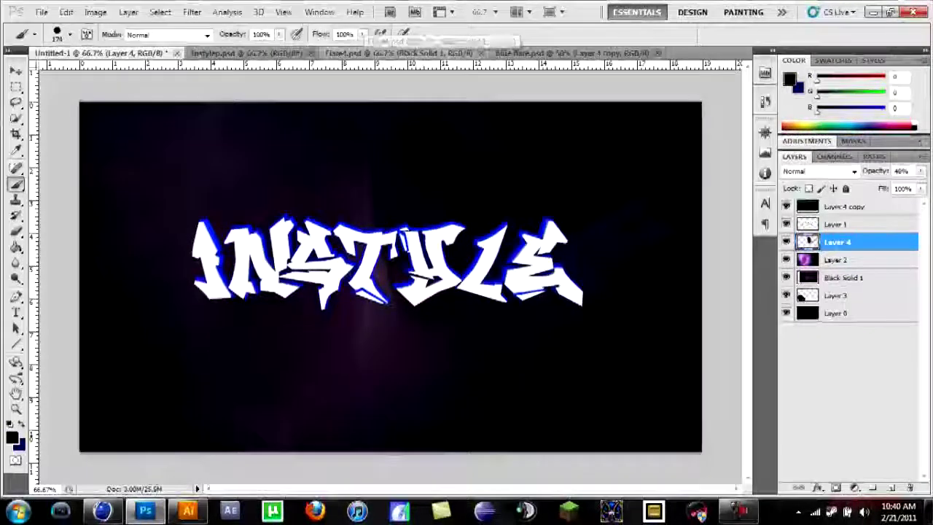
left_click(816, 170)
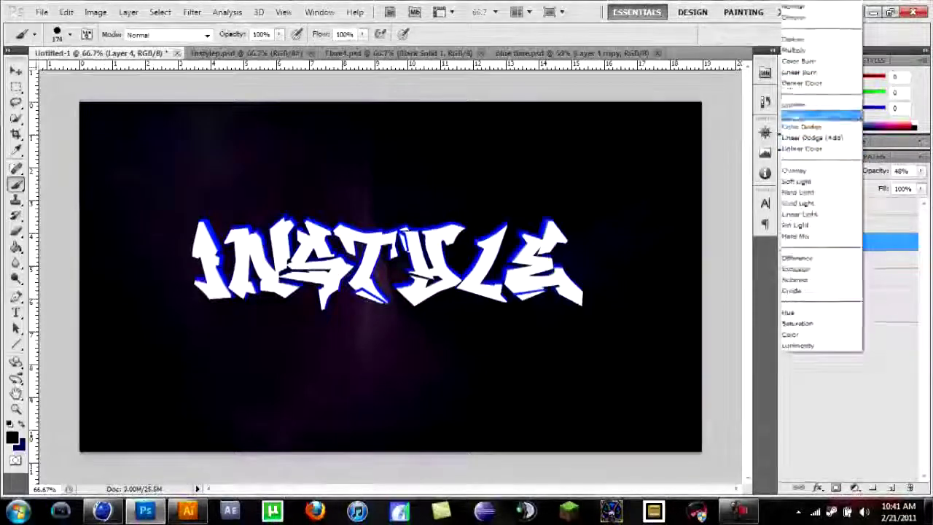
left_click(810, 114)
Step: Add a Photo Filter adjustment layer above the blue flare layer, using Cooling Filter (LBB)
left_click(845, 206)
left_click(806, 141)
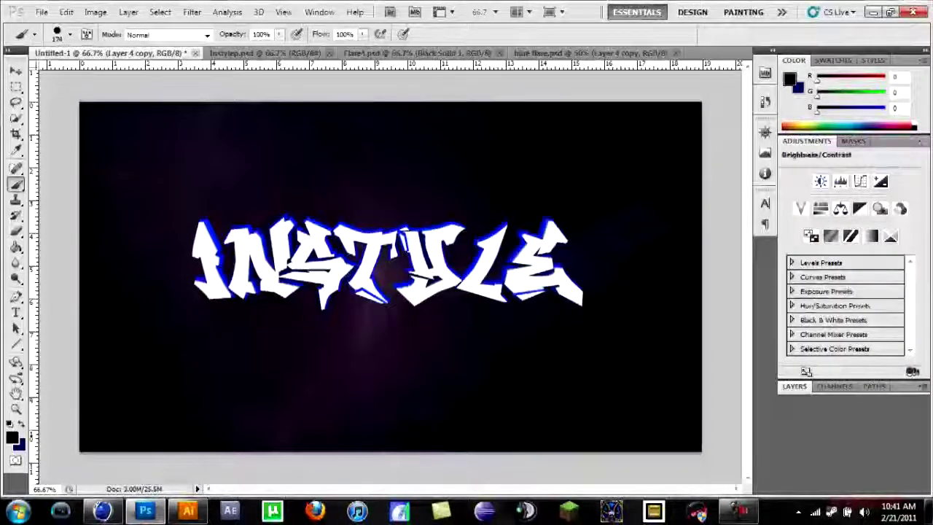
left_click(880, 209)
left_click(909, 185)
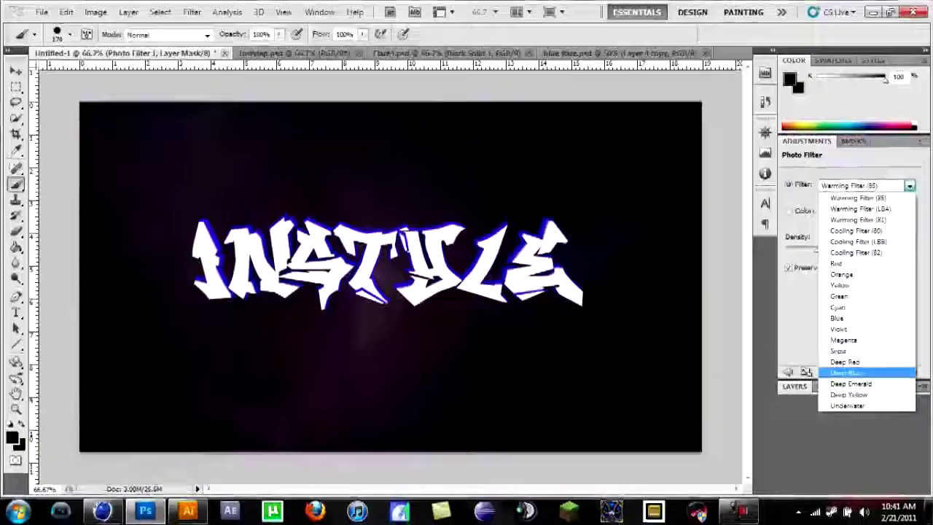
left_click(858, 241)
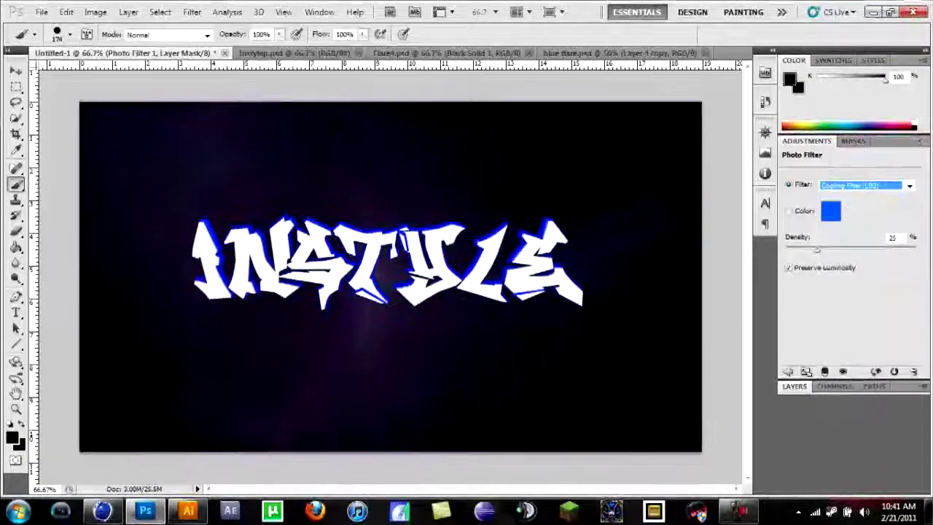
Step: Give the photo filter a custom violet color and set its density to 39 %
left_click(831, 212)
type("127")
key("Return")
left_click_drag(816, 250, 888, 249)
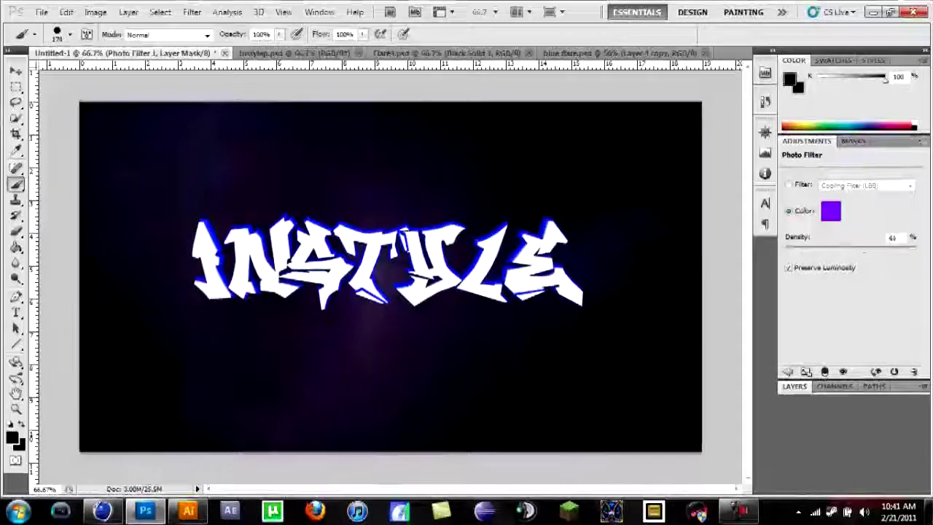
left_click_drag(801, 249, 836, 250)
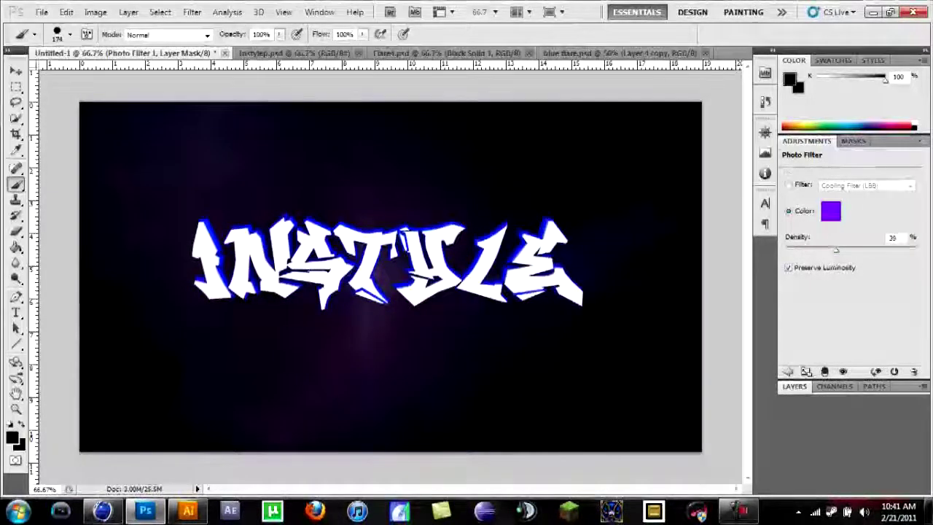
key("F7")
key("F7")
key("F7")
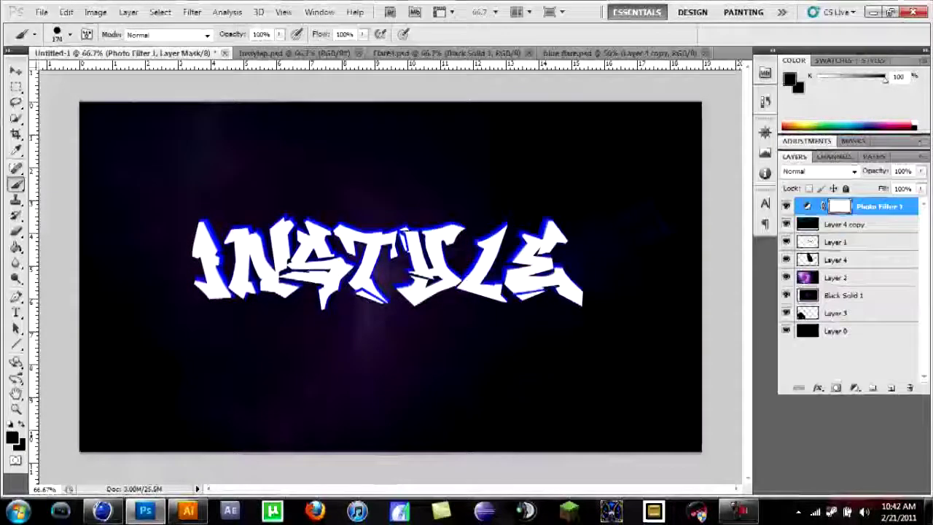
key("F7")
Step: Add a Curves adjustment layer above the photo filter and raise the Red channel to tint the background magenta
left_click(788, 372)
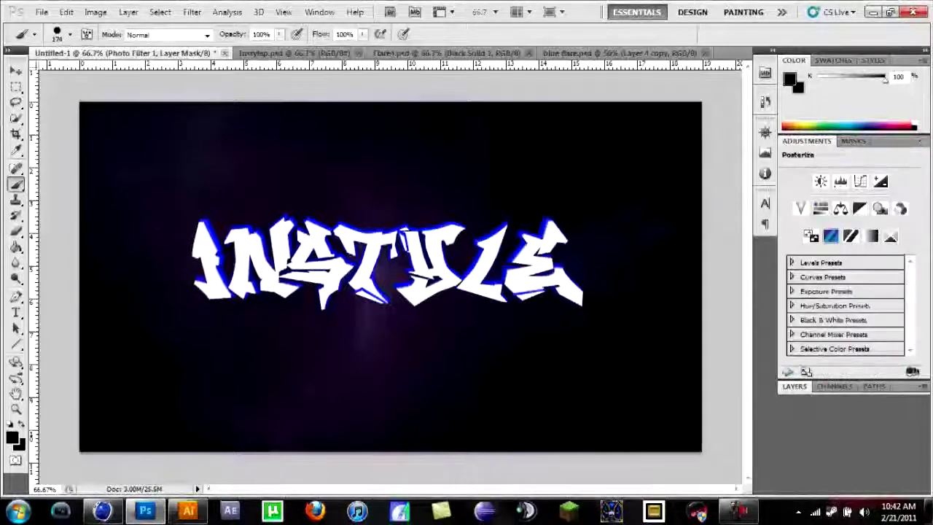
left_click(841, 180)
left_click_drag(862, 249, 828, 282)
left_click(841, 182)
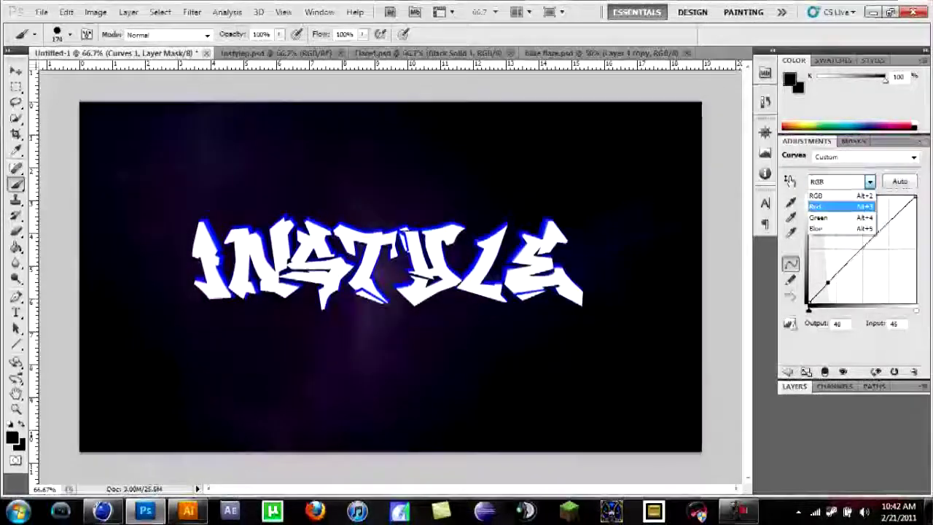
left_click_drag(848, 242, 813, 289)
left_click(794, 386)
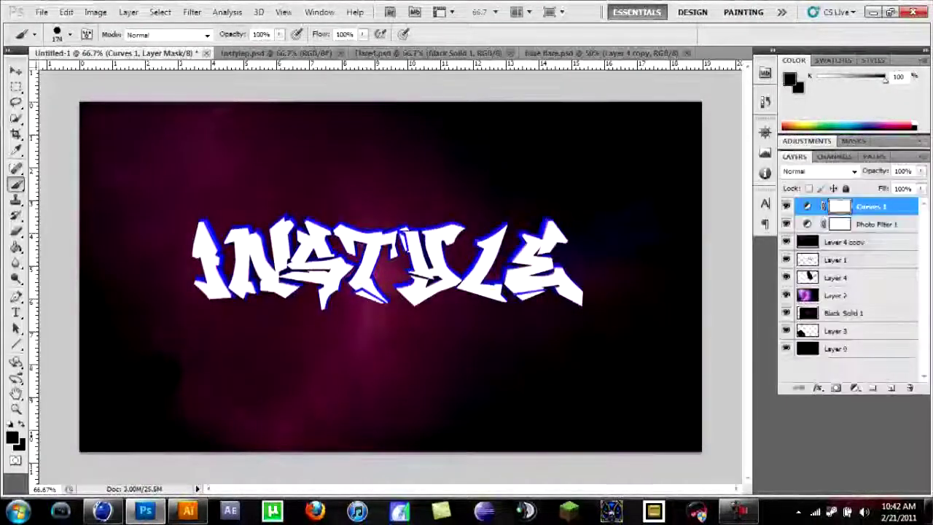
Step: Check the lettering layer by toggling its visibility, and delete the brush-mark layer beneath it
left_click(838, 259)
left_click(786, 259)
left_click(785, 260)
left_click(838, 277)
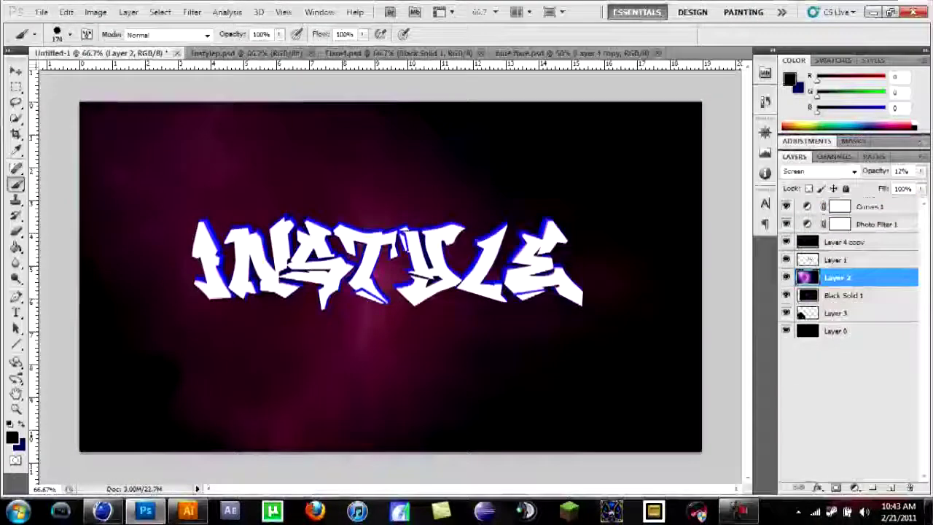
Step: Delete the Layer 4 copy flare layer above the lettering layer
right_click(838, 241)
left_click(751, 187)
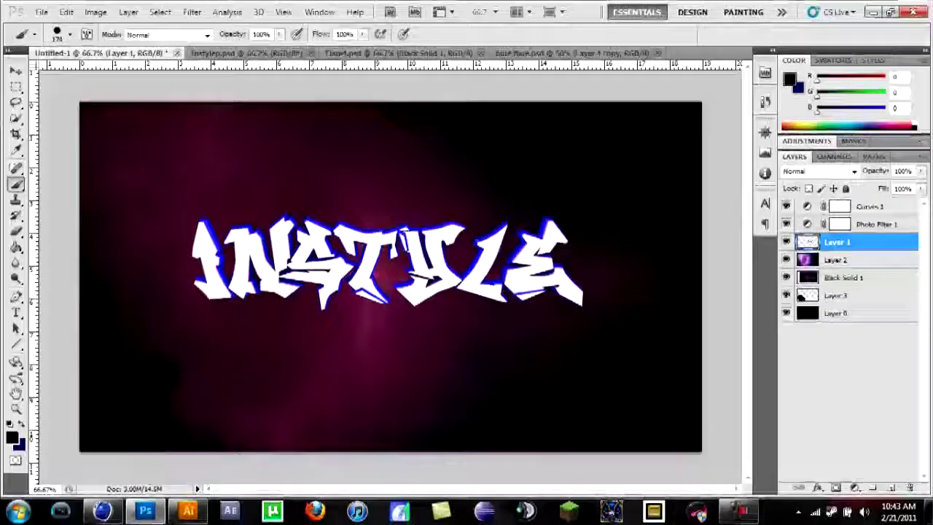
Step: Choose a diagonal streak brush tip and stamp one mark on a new layer above the lettering
left_click(70, 34)
scroll(88, 160, "down", 10)
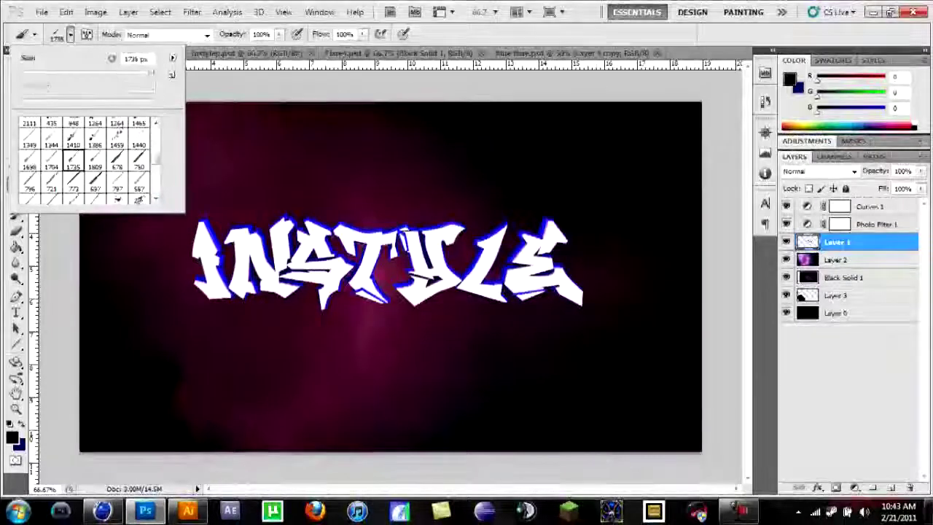
left_click(52, 160)
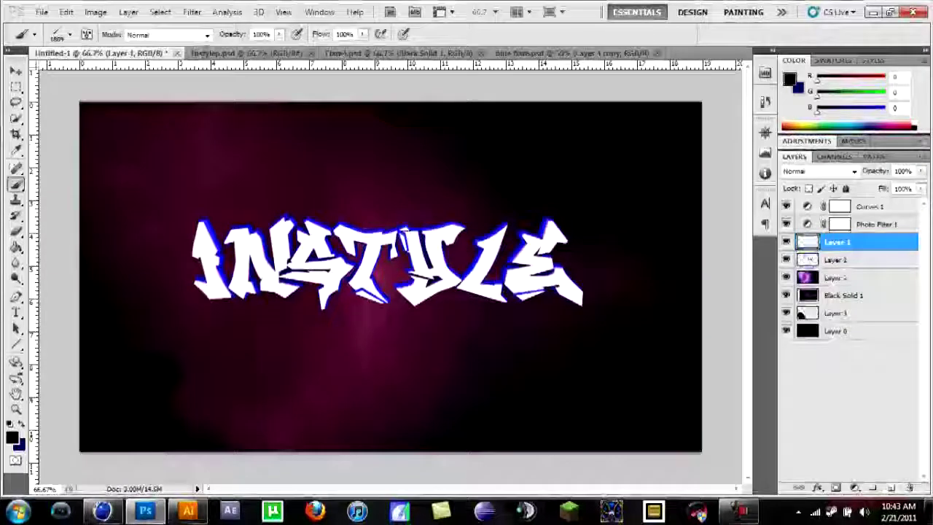
left_click(329, 299)
Step: Rotate the brush mark until its streaks run horizontally and move it over the right half of the lettering
key("ctrl+t")
left_click_drag(93, 311, 152, 95)
key("Return")
key("v")
left_click_drag(219, 248, 404, 230)
Step: Reduce the brush-mark layer's opacity to 34 % in Normal mode and move it beneath the lettering layer
left_click(820, 115)
left_click(816, 171)
left_click(793, 6)
left_click_drag(921, 170, 875, 184)
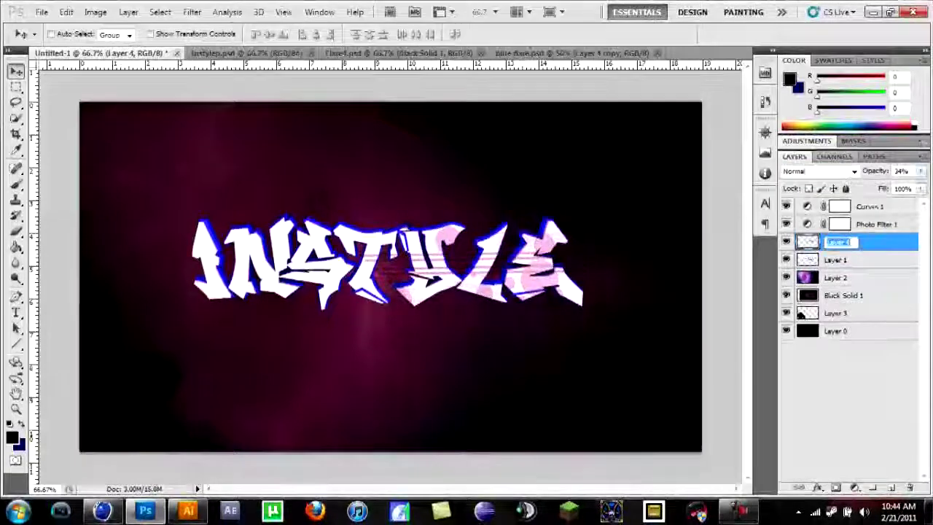
key("ctrl+bracketleft")
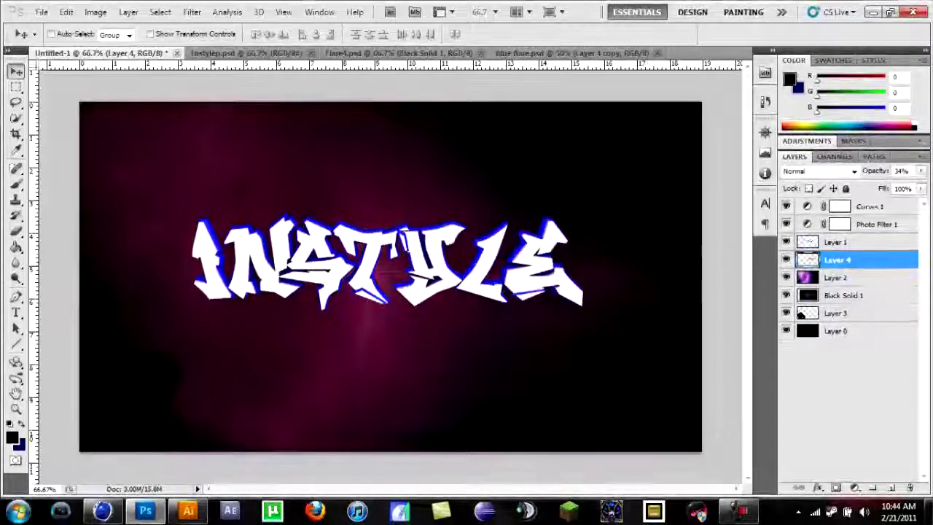
Step: Copy the flare image from Avenger.jpg into the composition above the lettering, in Screen mode at 58 % opacity
key("ctrl+o")
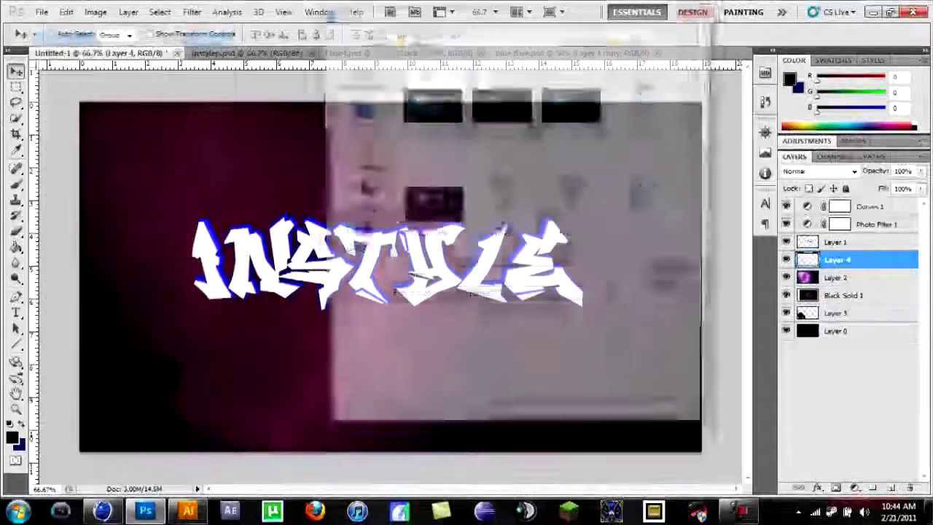
key("Return")
key("ctrl+a")
key("ctrl+c")
key("ctrl+Tab")
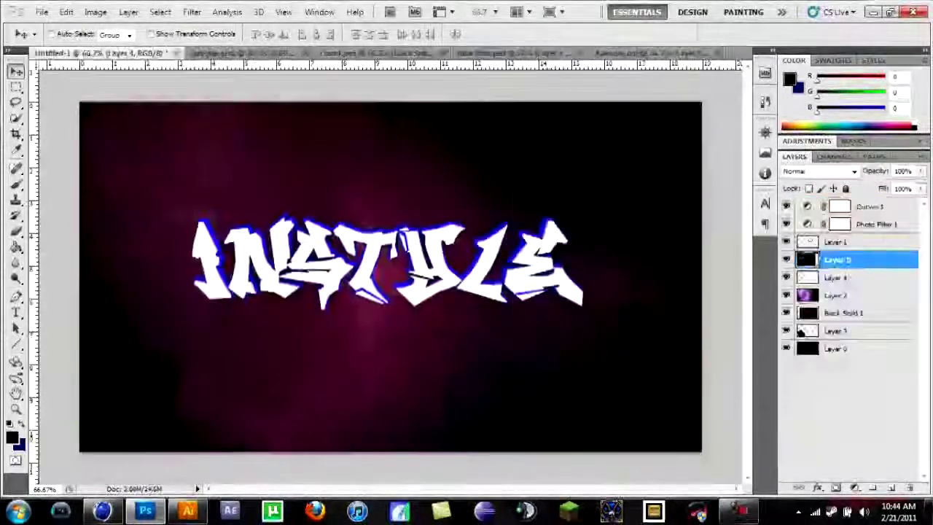
key("ctrl+v")
left_click_drag(921, 171, 895, 184)
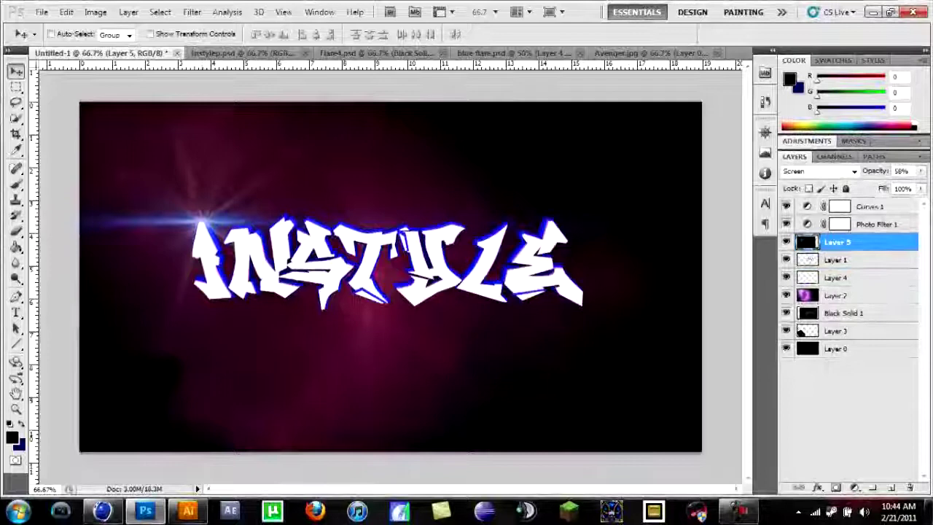
Step: Set the brush size to 131 px for the flare layer and lower that layer's opacity to 30 %
left_click(17, 443)
key("Escape")
key("b")
left_click(70, 34)
type("131")
key("Return")
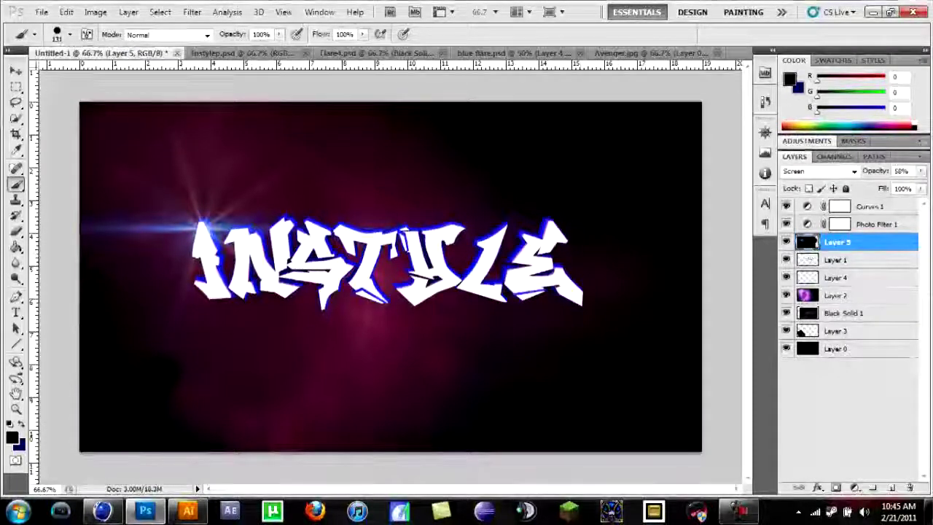
left_click(921, 171)
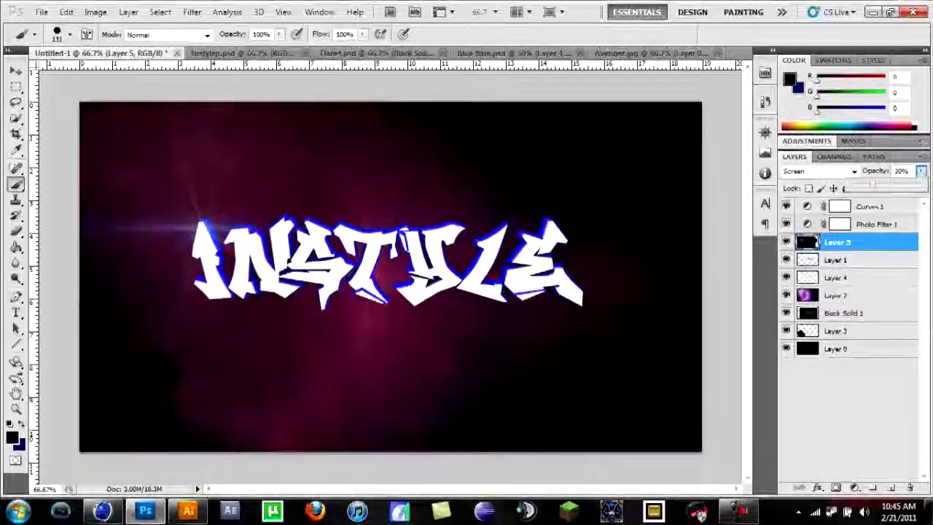
Step: Try a Levels adjustment layer above the flare layer, and discard it
left_click(806, 141)
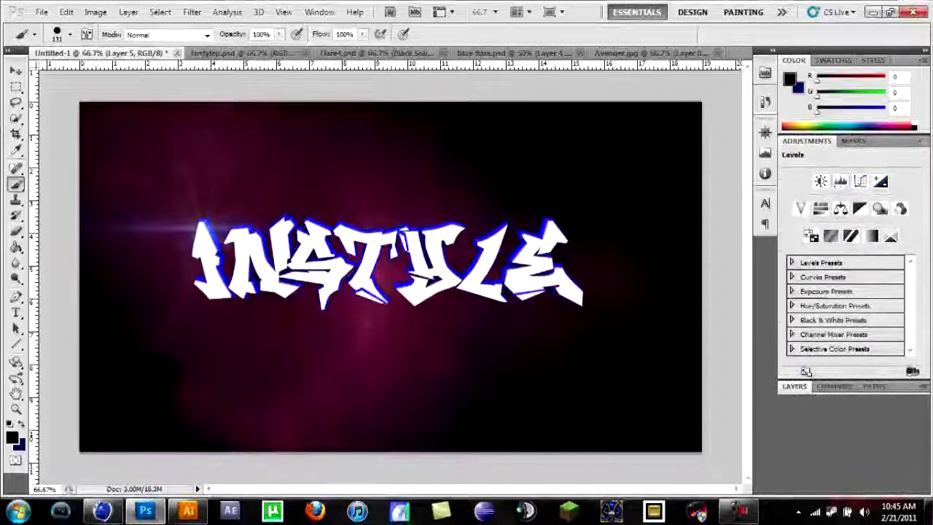
left_click(840, 180)
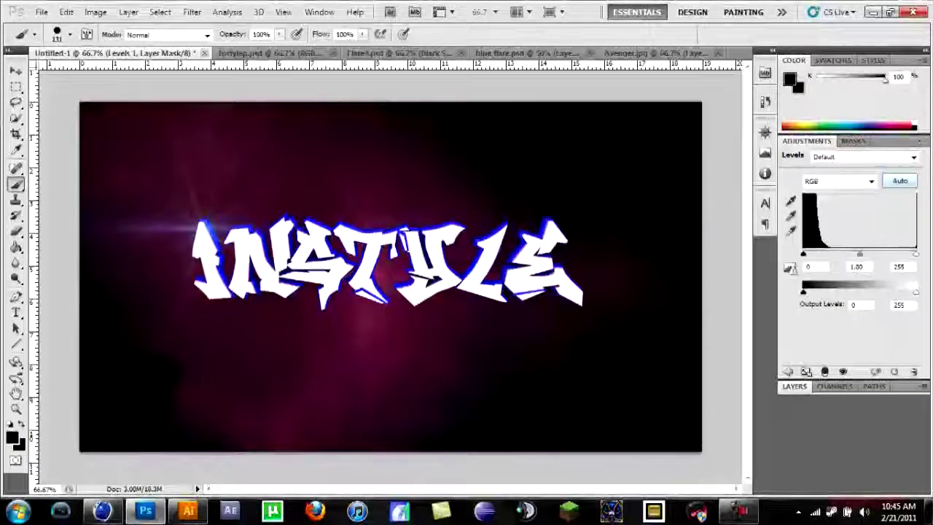
left_click(794, 386)
left_click(838, 240)
Step: Try an Invert adjustment layer with reduced opacity above the flare layer, and delete it
left_click(806, 141)
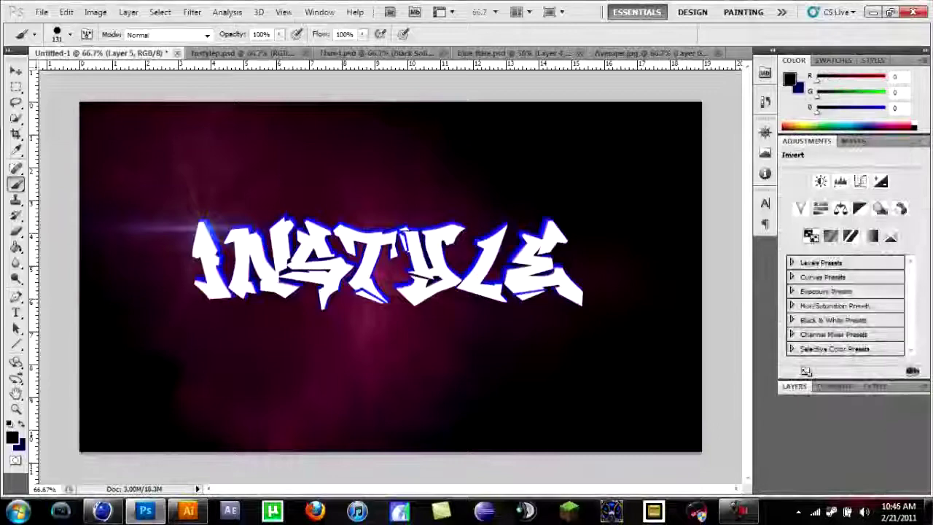
left_click(809, 236)
left_click(795, 299)
left_click(920, 171)
left_click_drag(915, 184, 889, 183)
key("Delete")
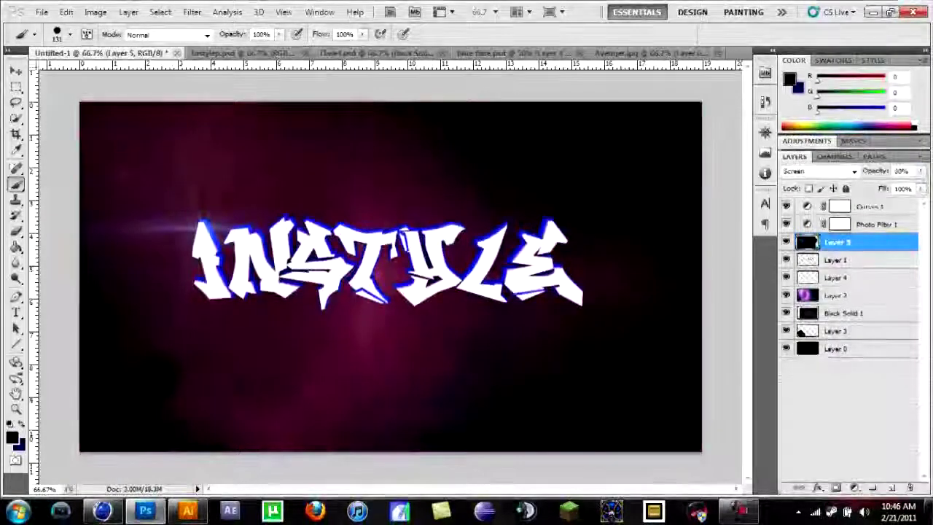
Step: Add a Hue/Saturation adjustment layer above the flare with hue shifted toward purple and saturation +10, at 21 % layer opacity
left_click(806, 141)
left_click(823, 219)
left_click_drag(850, 214, 873, 215)
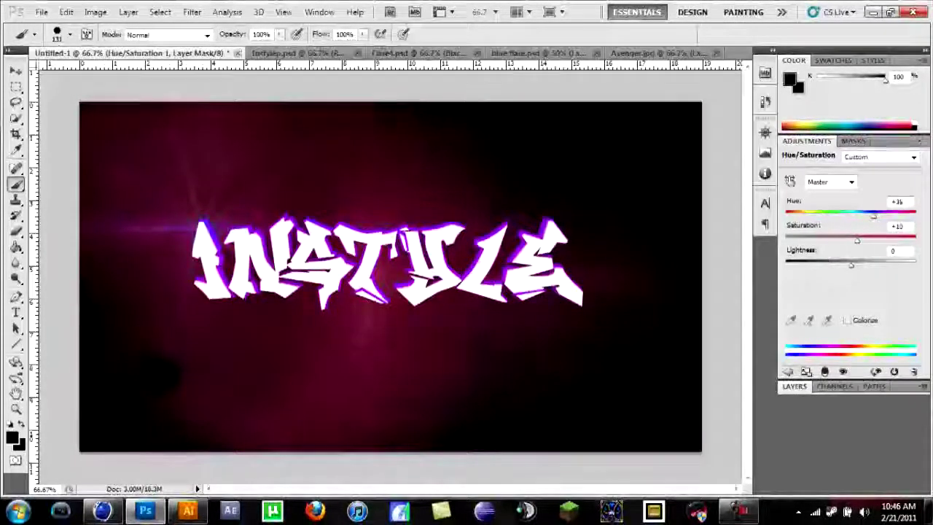
left_click(794, 386)
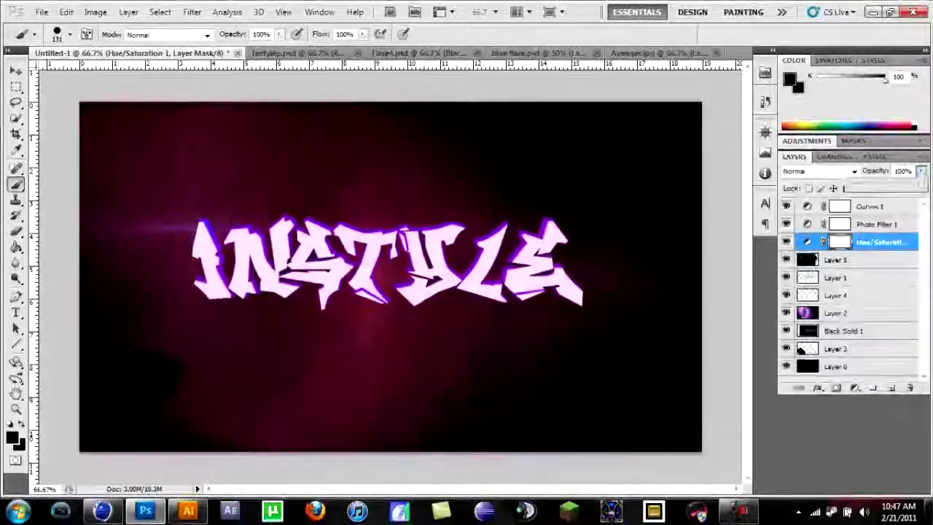
mouse_move(881, 187)
left_mouse_down()
mouse_move(848, 187)
mouse_move(873, 187)
mouse_move(864, 183)
left_mouse_up()
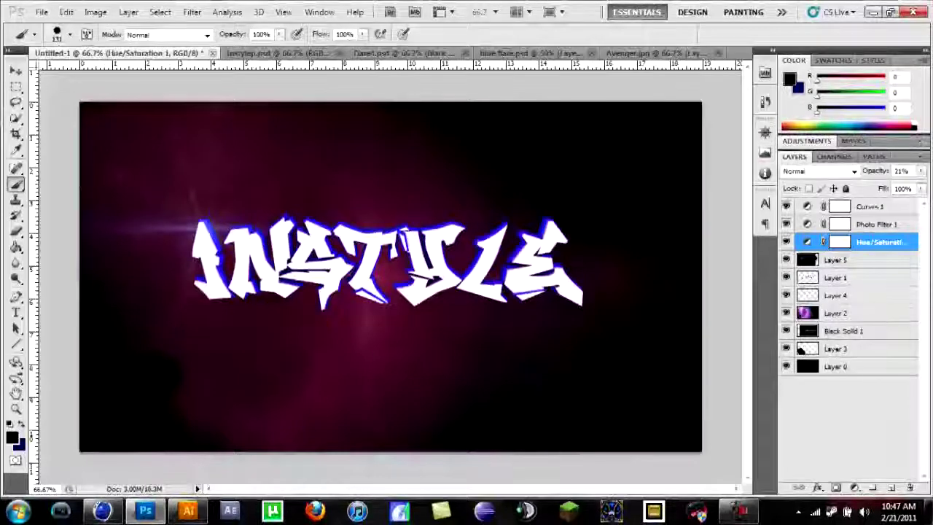
Step: Create a new empty layer and place it between the flare layer and the lettering layer
key("ctrl+shift+alt+n")
key("ctrl+bracketleft")
key("ctrl+bracketleft")
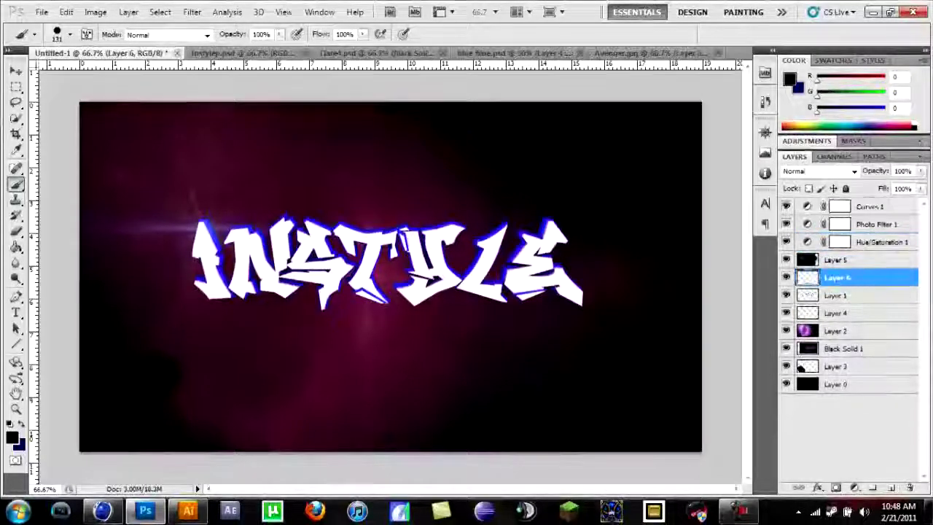
Step: Add the artist's full name as purple text (R 179, G 0, B 177) and move it into the canvas's lower-right corner
key("t")
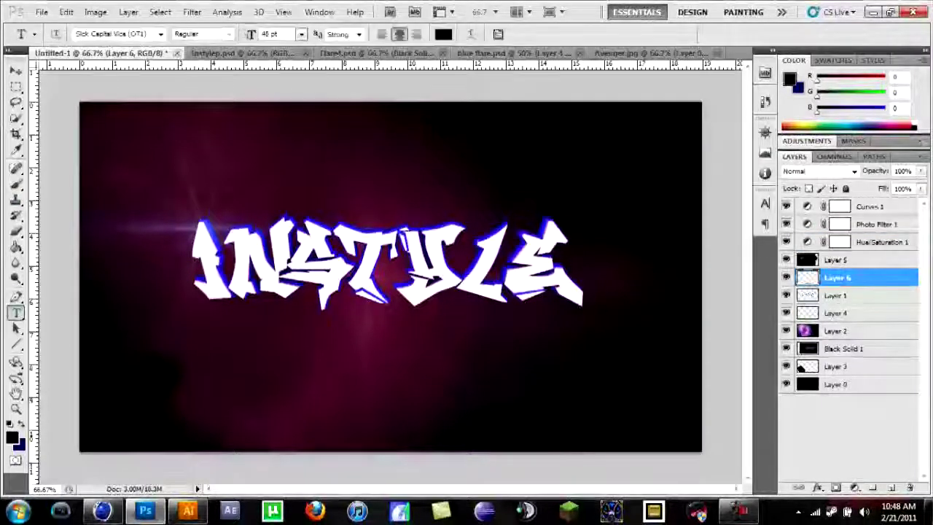
left_click(443, 34)
left_click(462, 173)
left_click(602, 111)
left_click(591, 421)
type("A")
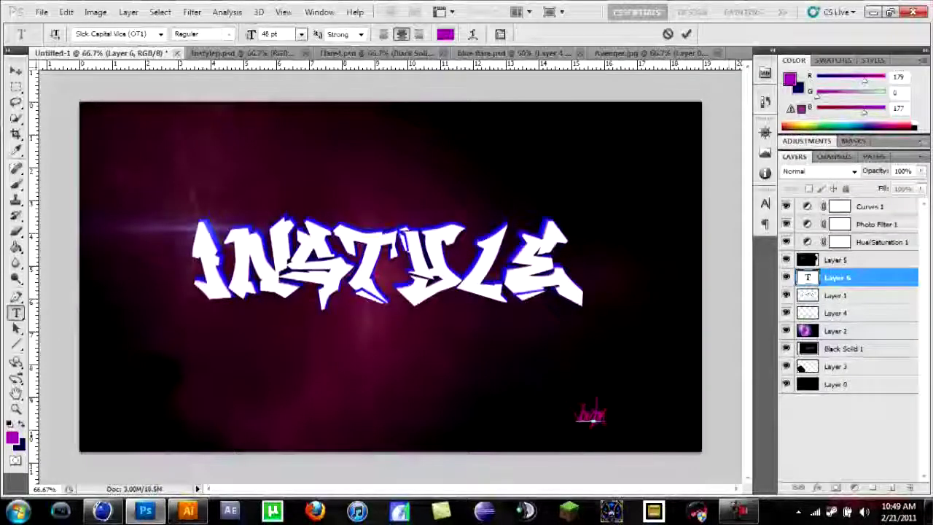
type("ers")
key("ctrl+Return")
key("v")
mouse_move(592, 415)
left_mouse_down()
mouse_move(672, 434)
mouse_move(675, 424)
left_mouse_up()
Step: Give the signature text a black drop shadow in Normal mode with 100 % opacity and 0 px distance, and add a stroke
double_click(892, 277)
left_click(500, 306)
left_click(721, 295)
left_click(604, 56)
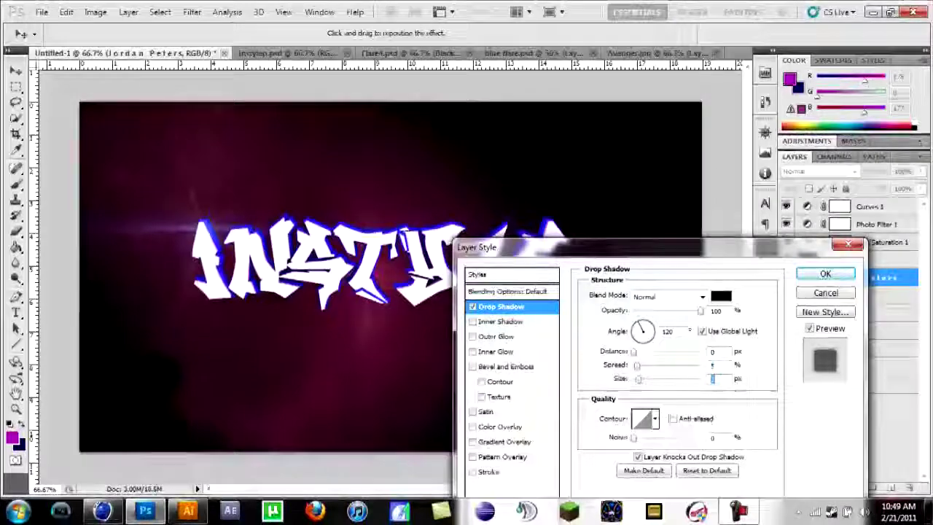
left_click(489, 472)
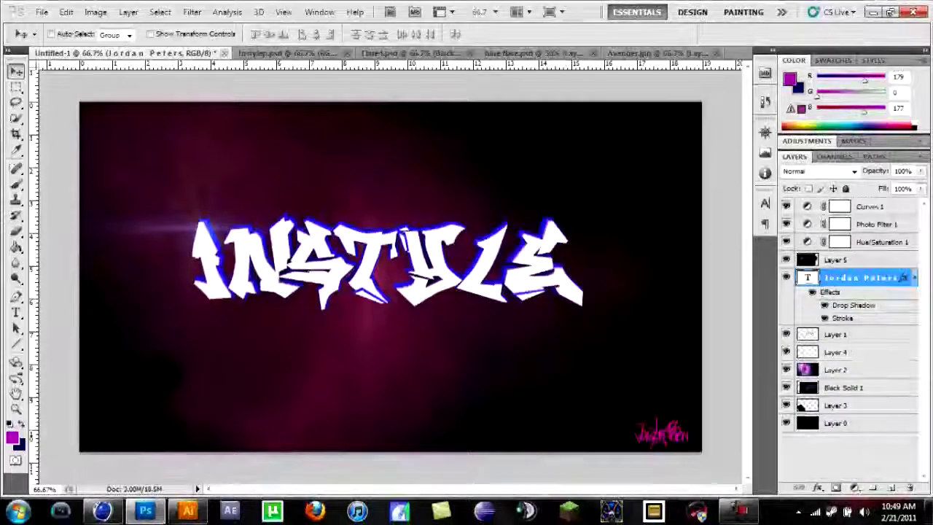
Step: Reopen the signature's layer style and make its stroke white
right_click(860, 277)
left_click(760, 114)
left_click(485, 470)
left_click(616, 381)
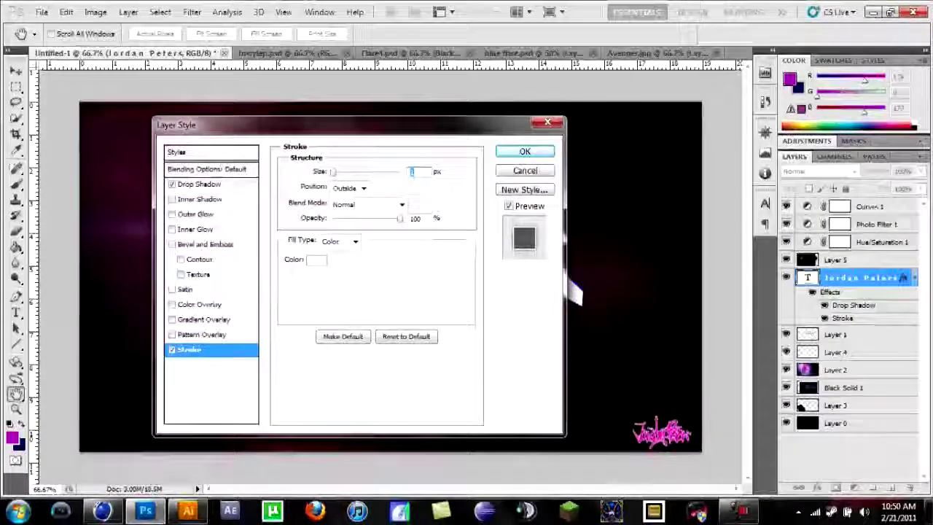
Step: Try a lower opacity and other blend modes, including Linear Light, for the signature's stroke
left_click(413, 218)
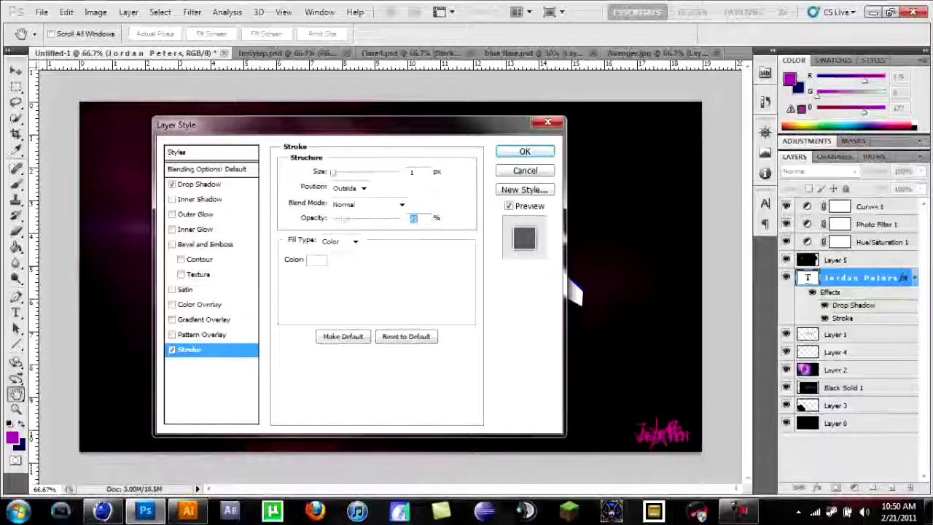
left_click(368, 204)
left_click(347, 181)
left_click(368, 204)
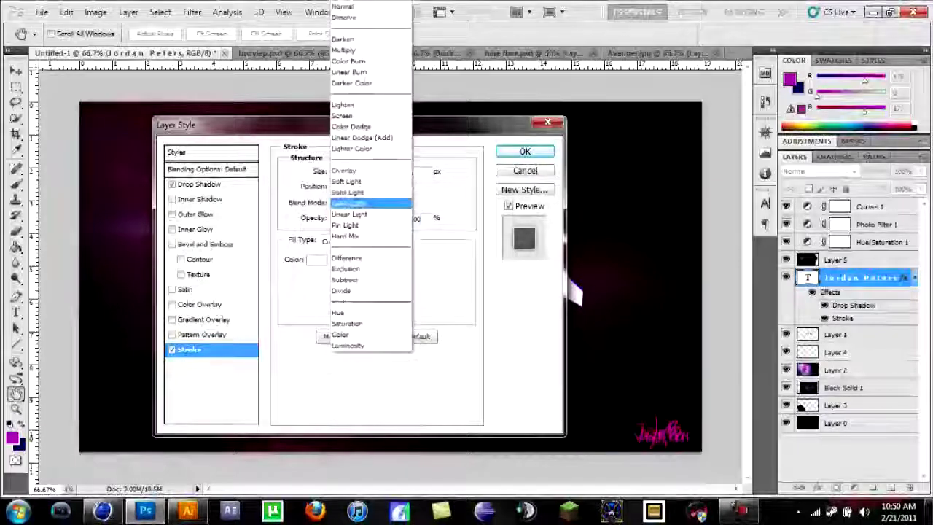
left_click(350, 213)
left_click(368, 204)
left_click(423, 333)
Step: Set the signature's stroke color to a very dark purple
left_click(316, 259)
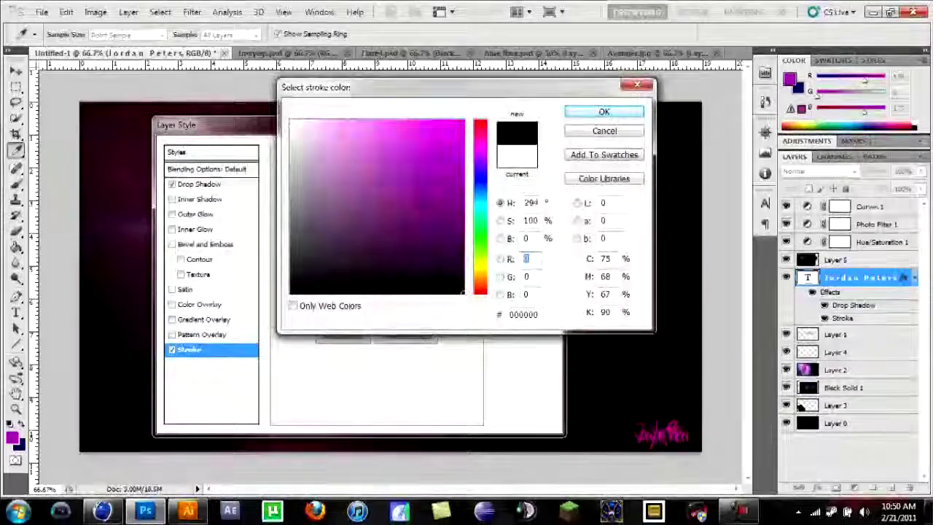
left_click(461, 248)
key("Return")
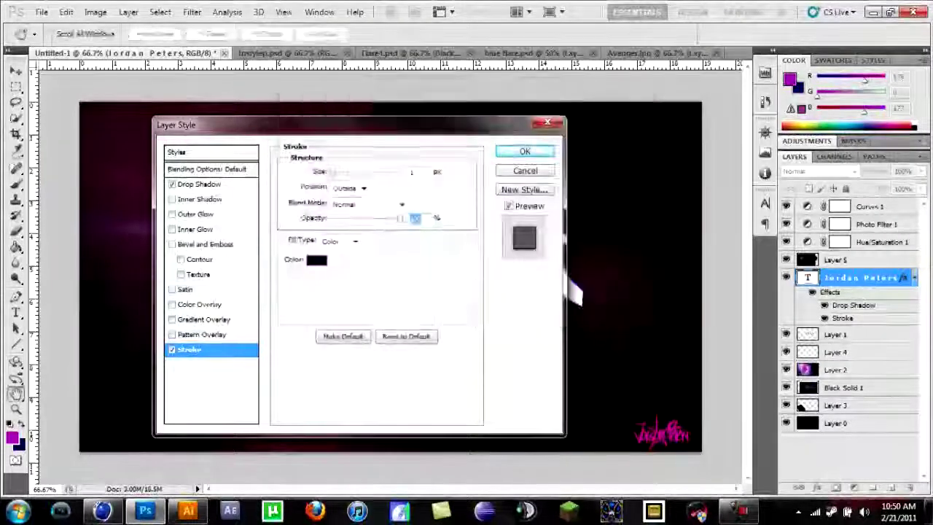